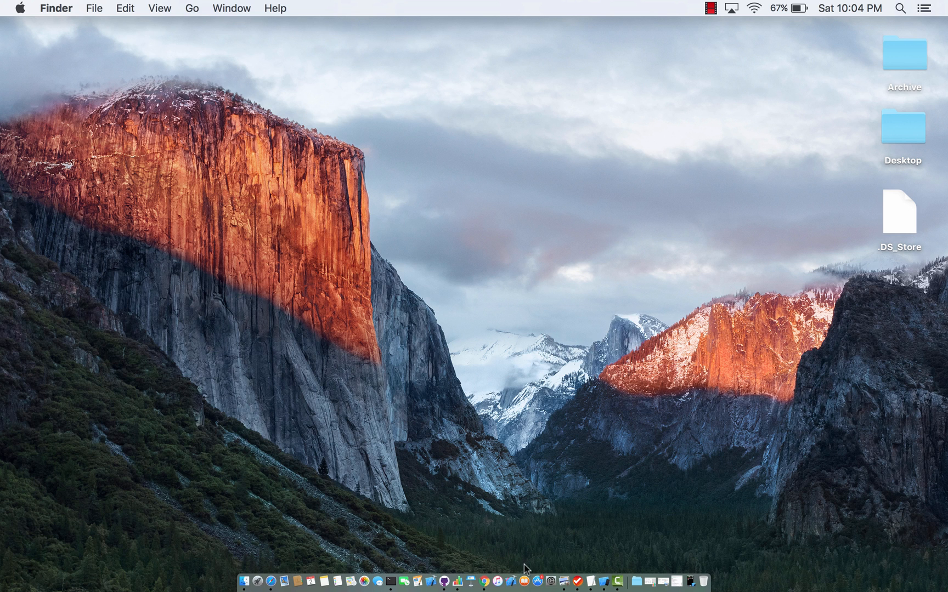
Launch Xcode and begin a new iOS project from the Messages Application template
left_click(513, 585)
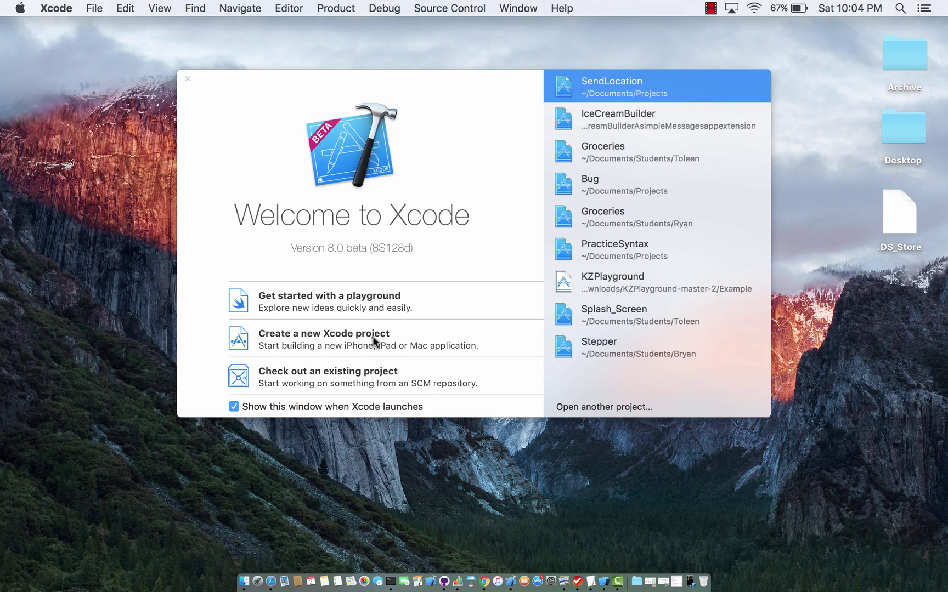
left_click(374, 340)
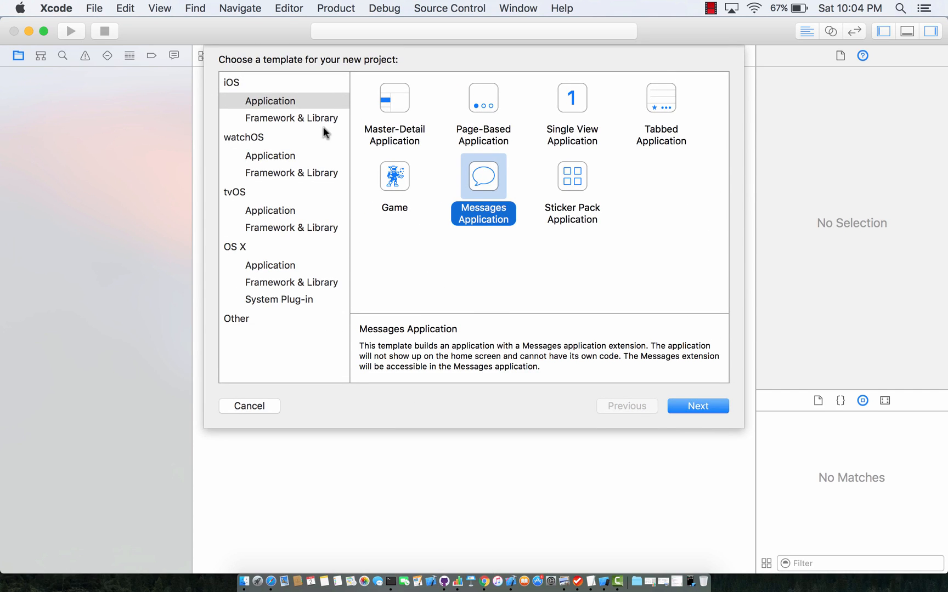
left_click(265, 100)
left_click(482, 207)
left_click(573, 215)
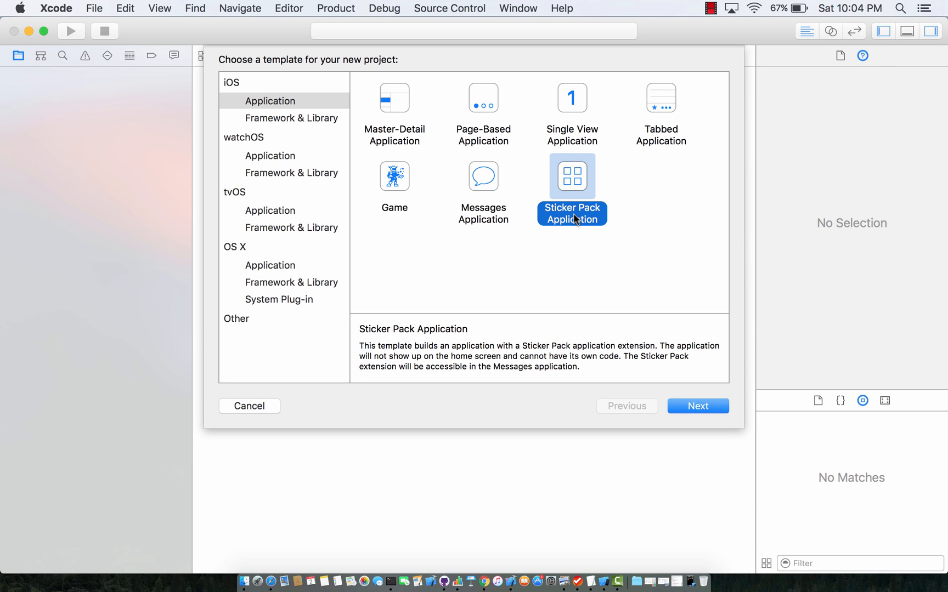
left_click(498, 221)
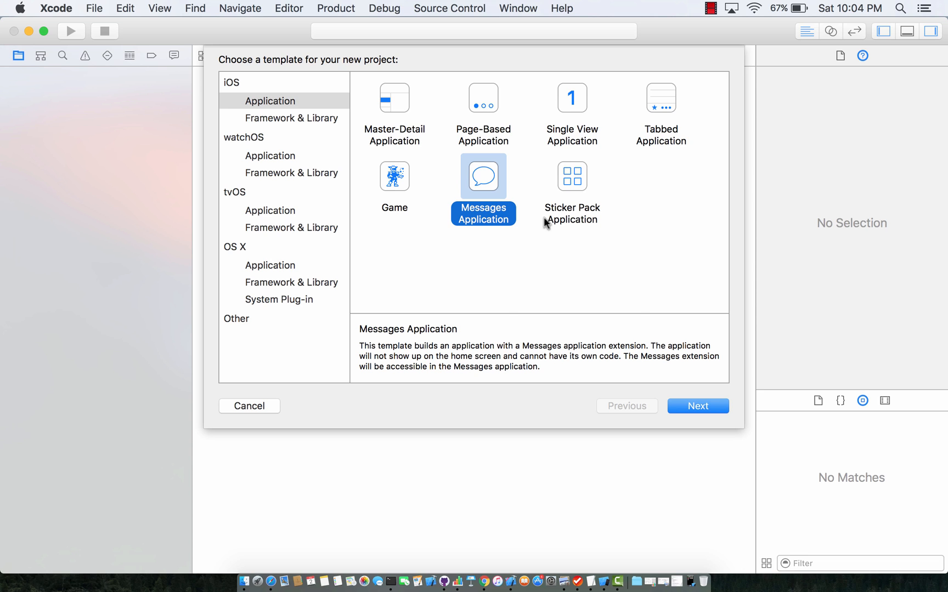
left_click(688, 405)
type("Loca")
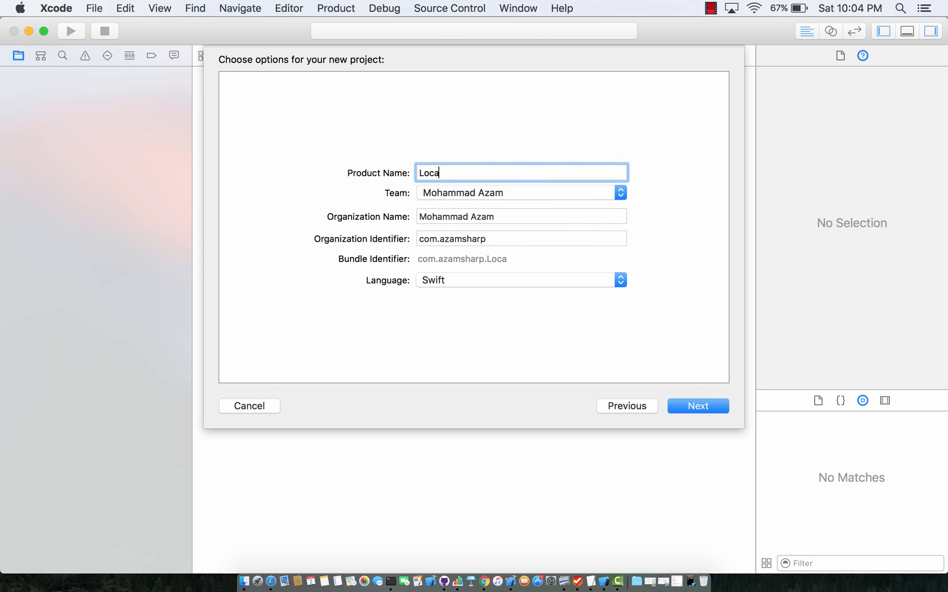
type("tionShare")
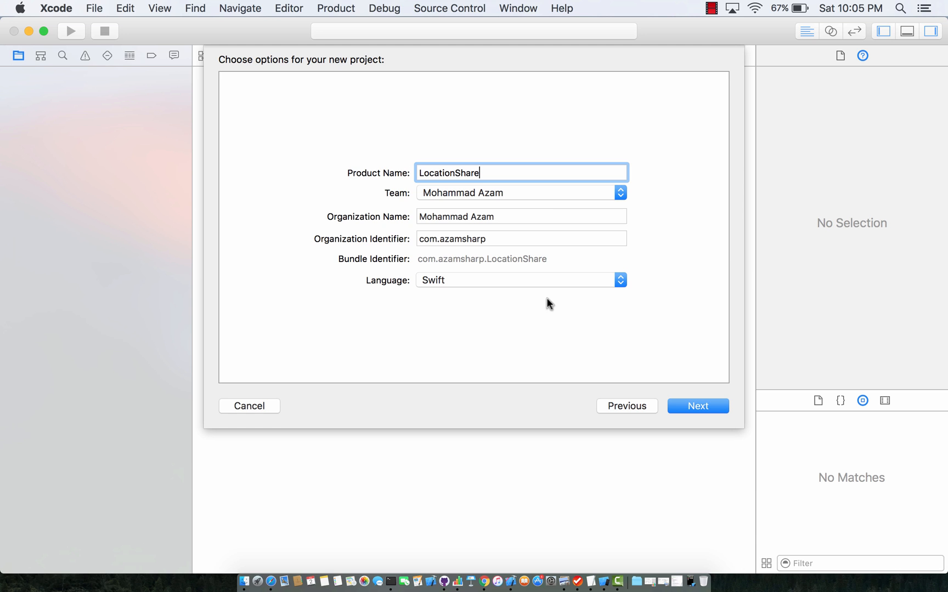
Create the LocationShare project and open the extension's MessagesViewController.swift
left_click(693, 405)
left_click(695, 434)
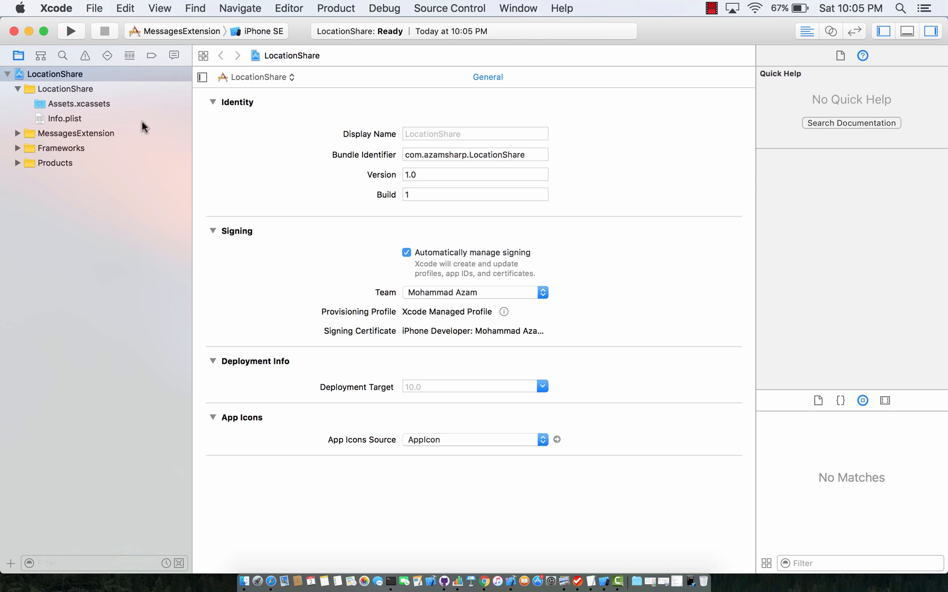
left_click(17, 90)
left_click(17, 105)
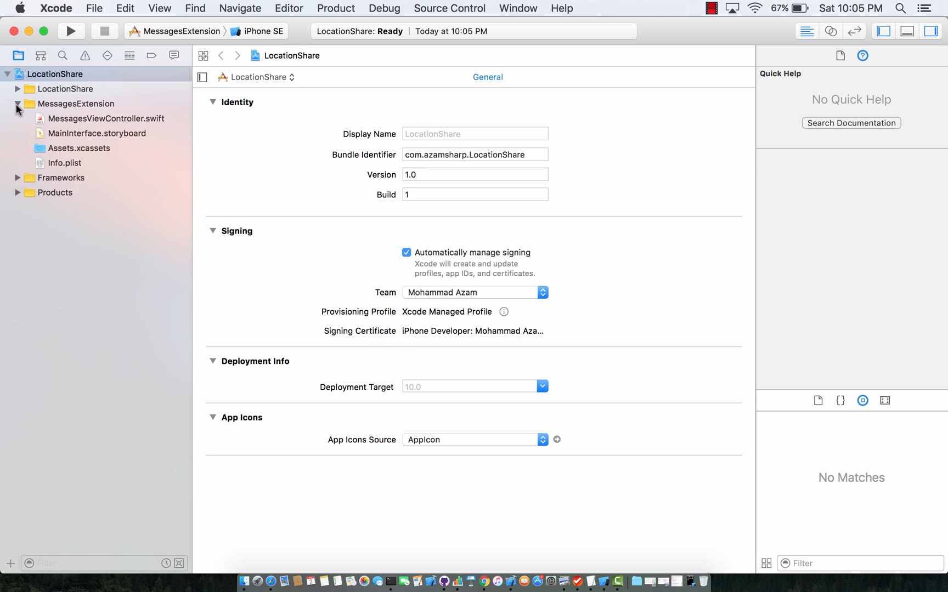
left_click(62, 109)
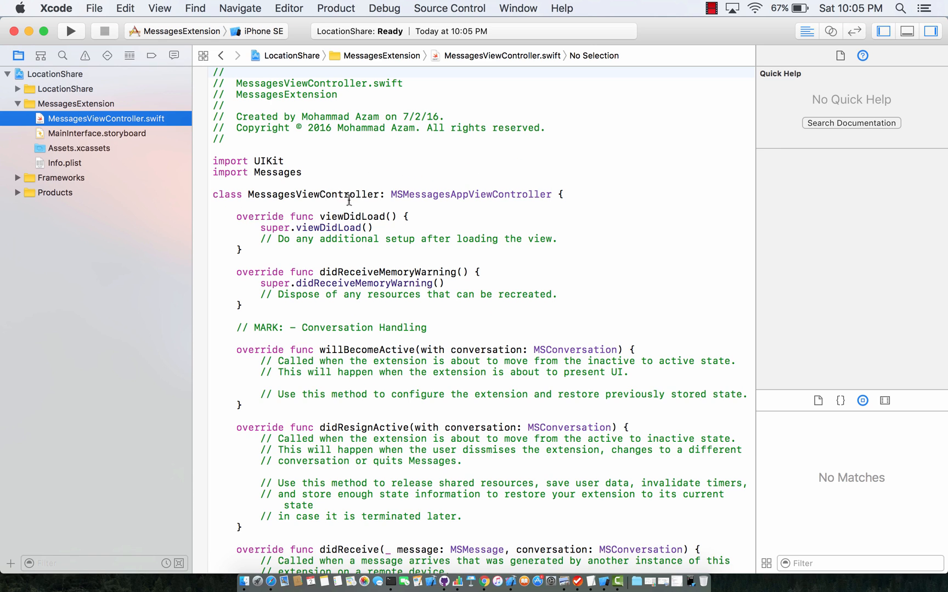
Target the iPhone 6s simulator and read Quick Help for MSMessagesAppViewController, willBecomeActive and didResignActive
double_click(324, 194)
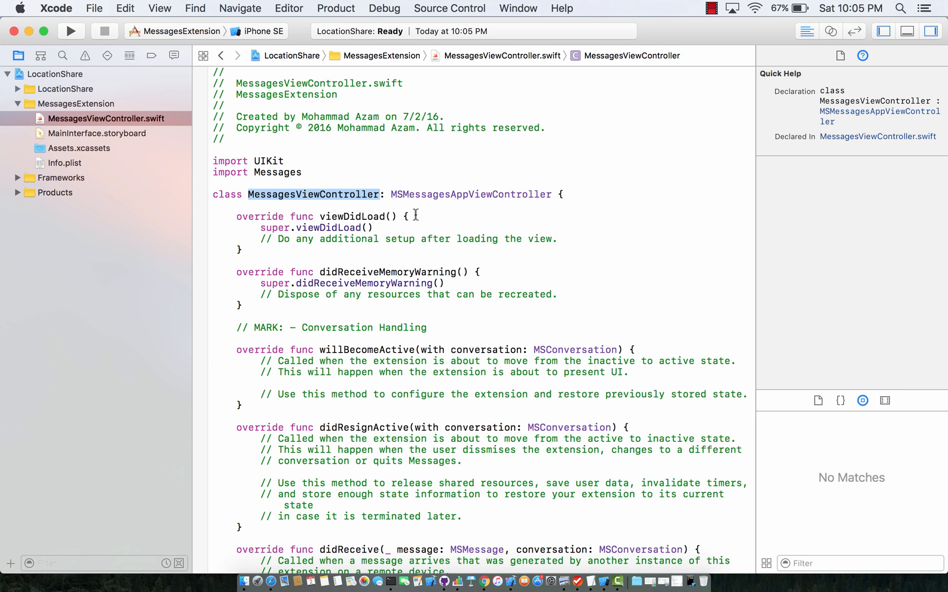
left_click(277, 31)
left_click(282, 64)
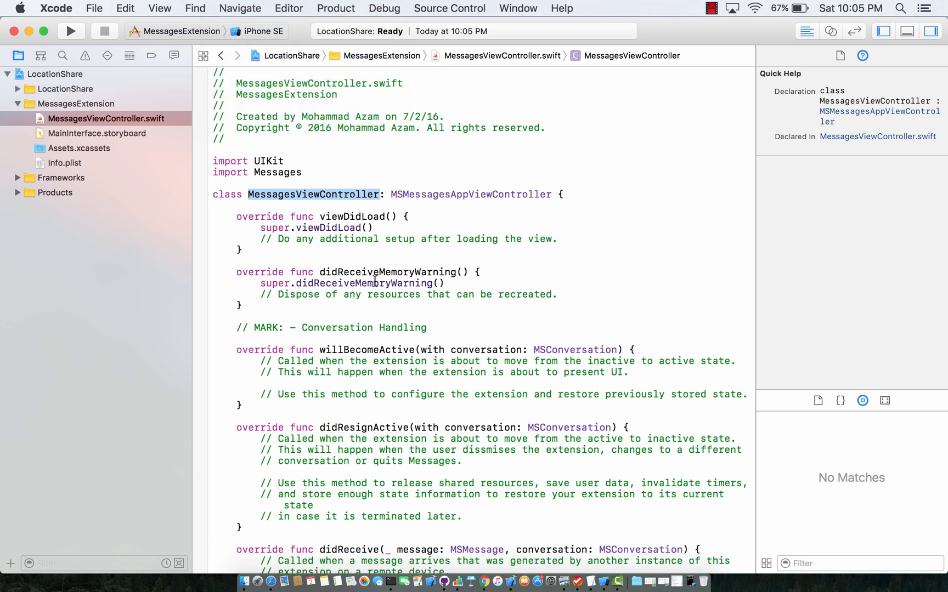
left_click(432, 227)
double_click(410, 199)
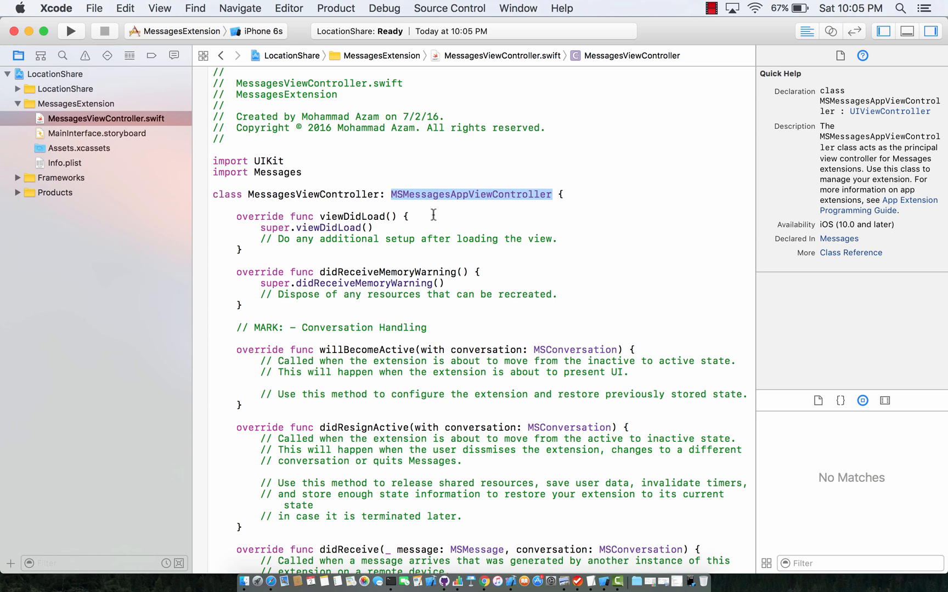
left_click(422, 216)
double_click(420, 196)
left_click(417, 216)
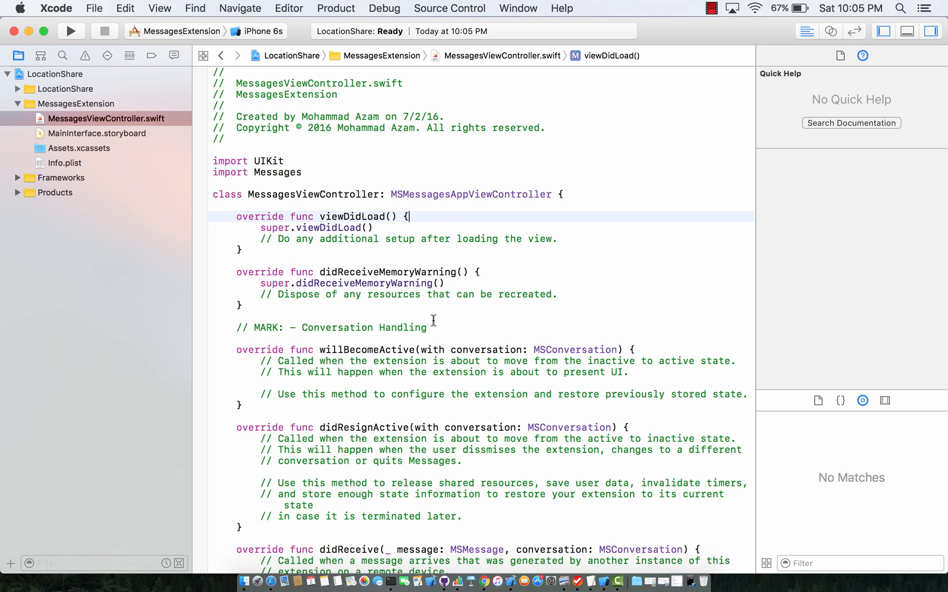
scroll(433, 320, "down", 1)
scroll(433, 319, "down", 1)
scroll(433, 320, "down", 1)
scroll(433, 321, "down", 1)
scroll(432, 320, "down", 1)
double_click(353, 178)
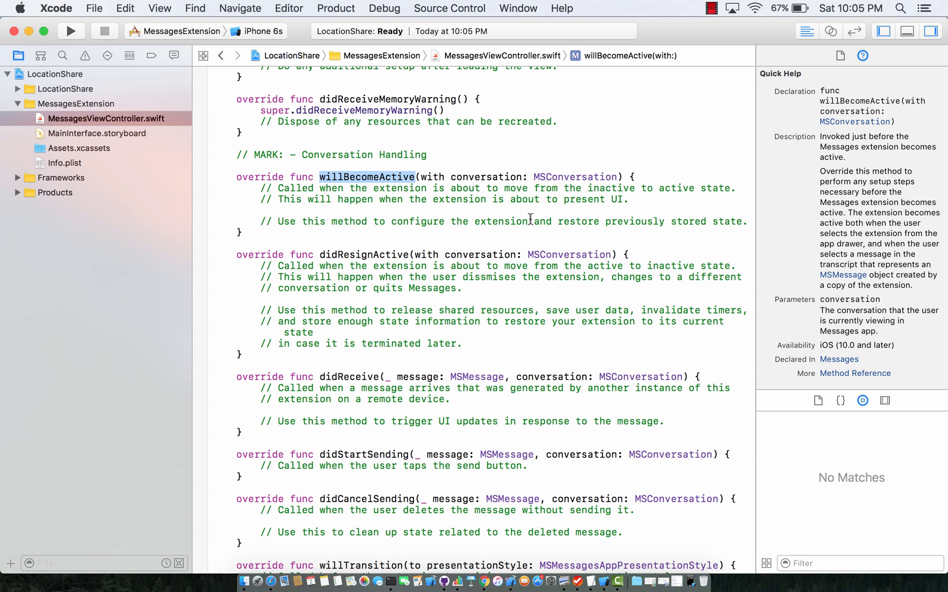
double_click(368, 255)
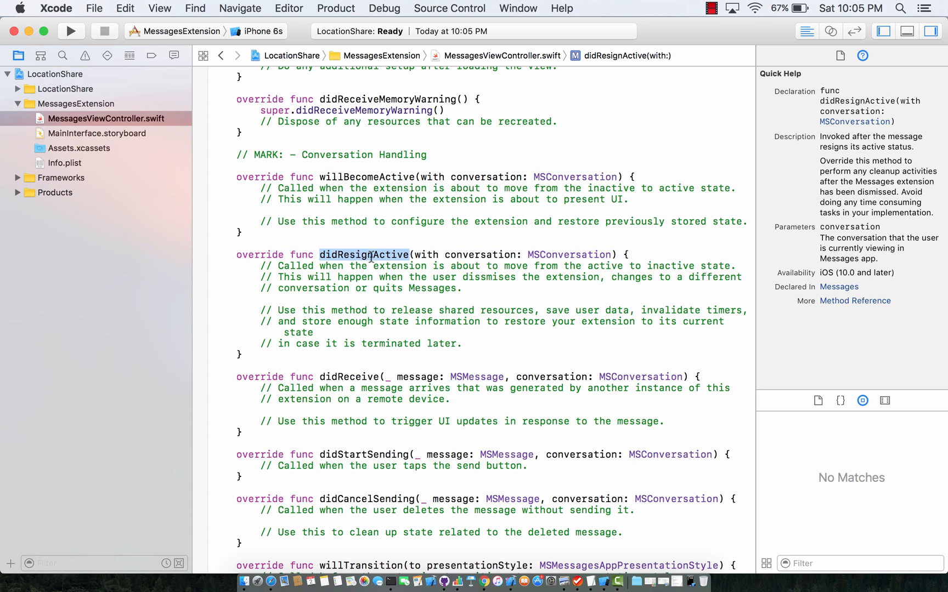
scroll(384, 349, "down", 1)
scroll(384, 350, "down", 3)
scroll(383, 349, "down", 4)
scroll(384, 350, "up", 3)
scroll(384, 350, "up", 7)
scroll(383, 349, "up", 5)
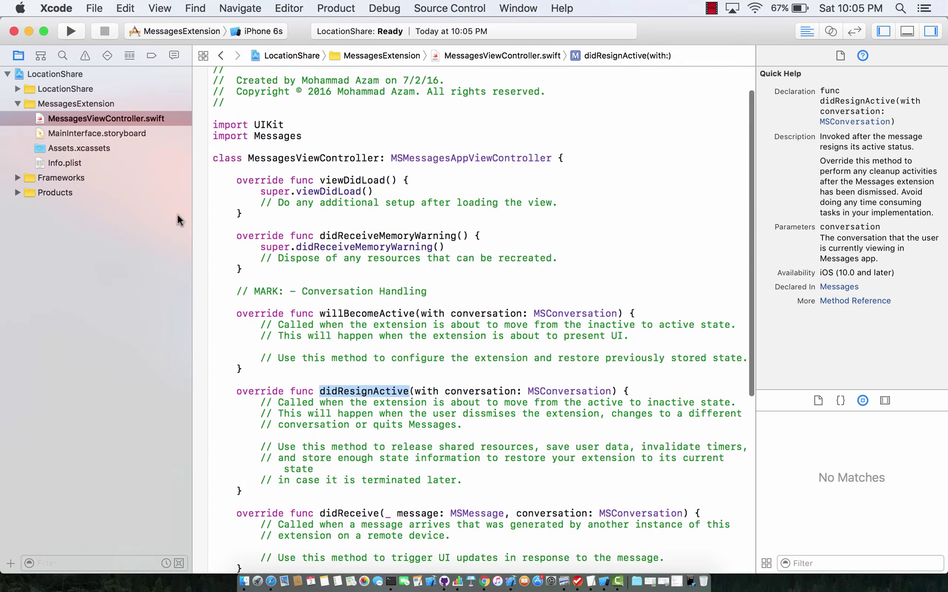
View MainInterface.storyboard's Hello World label and run the extension with Cmd+R
left_click(87, 133)
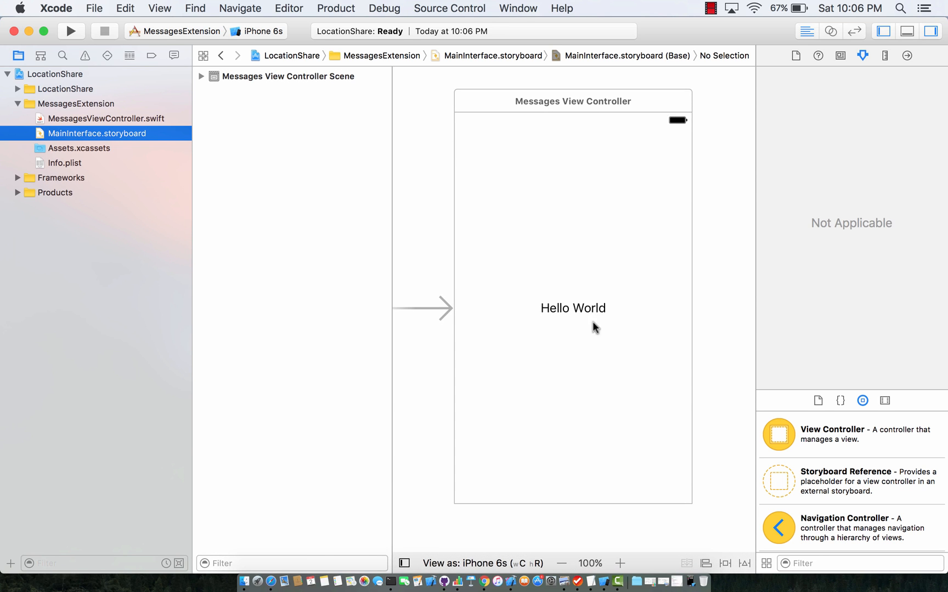
scroll(599, 293, "right", 3)
left_click_drag(563, 304, 565, 306)
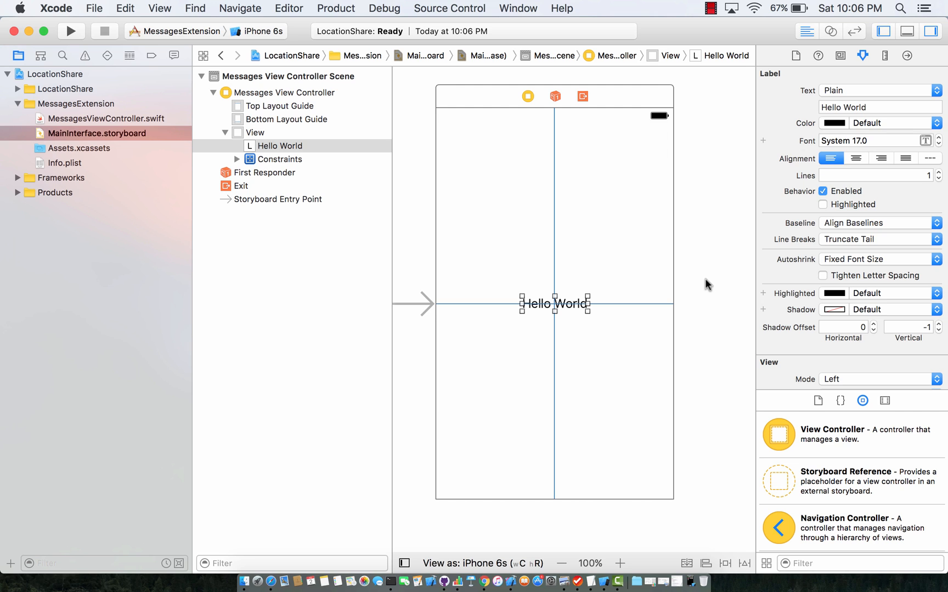
left_click(418, 413)
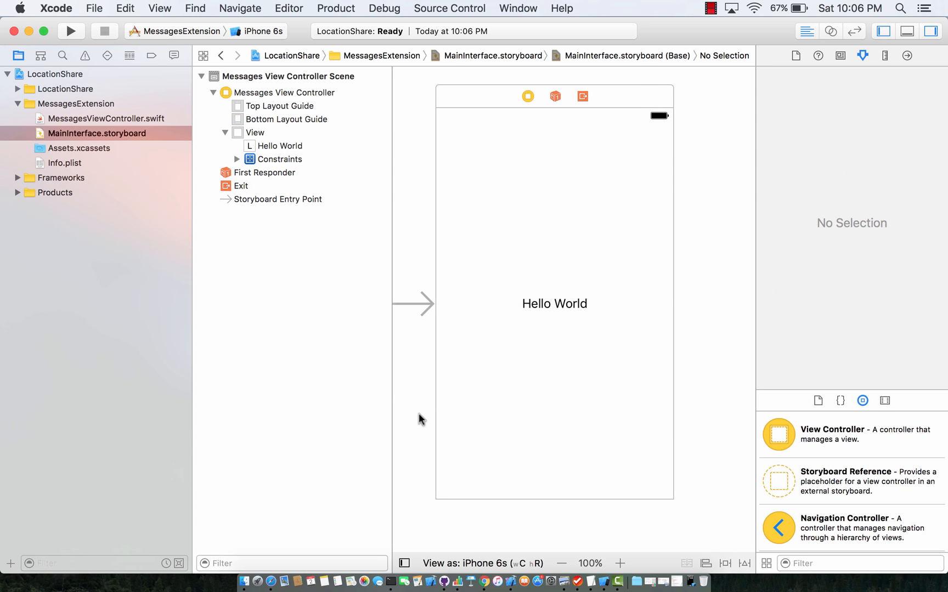
key("super+r")
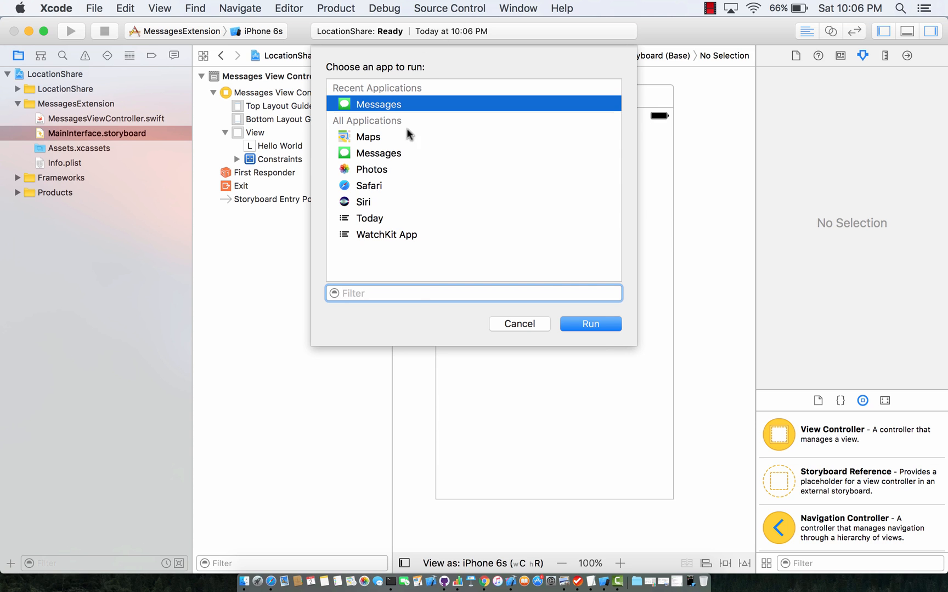
Run the extension inside Messages and show the iMessage app drawer in the simulator
left_click(605, 325)
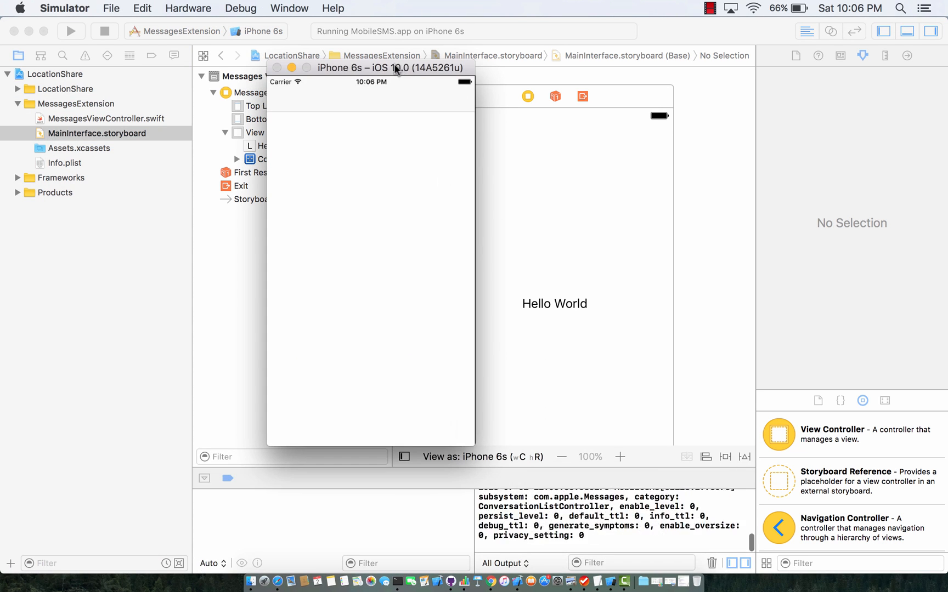
left_click_drag(392, 68, 358, 67)
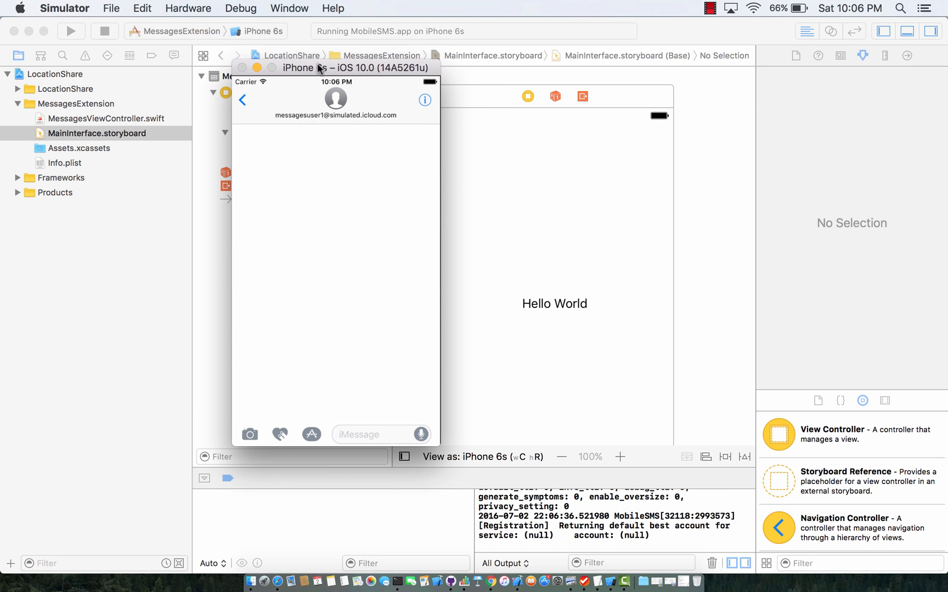
left_click_drag(317, 67, 345, 68)
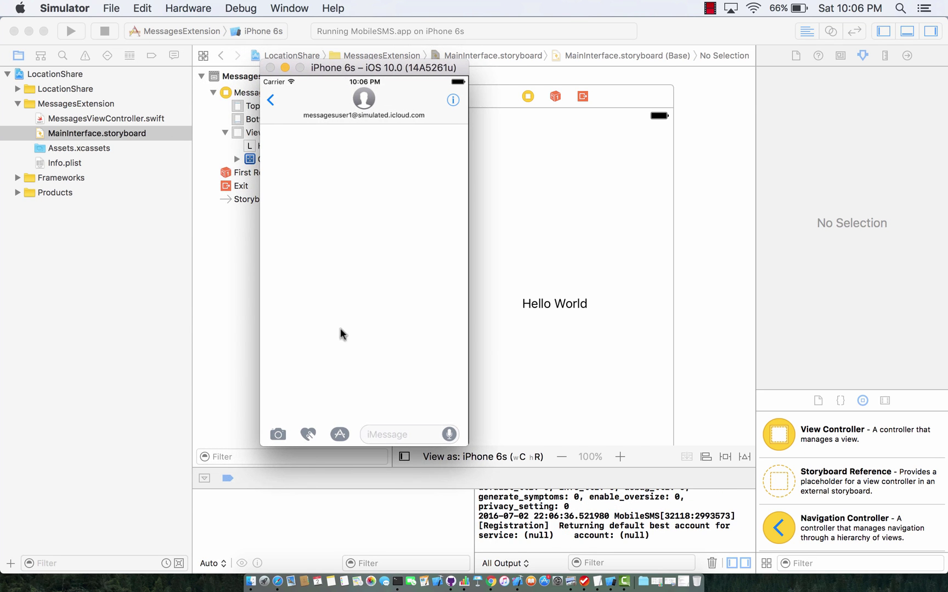
left_click(340, 433)
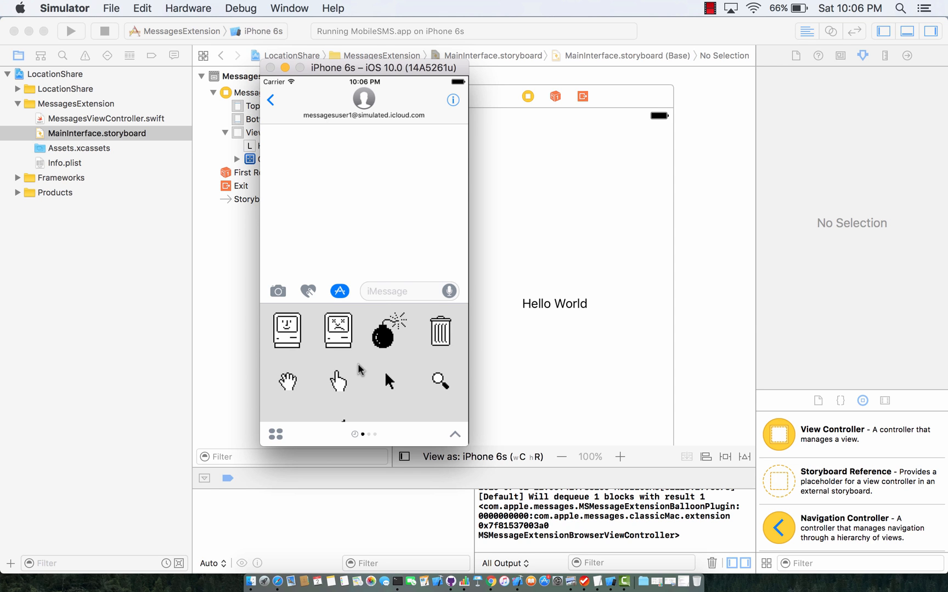
Send the sad-Mac sticker and return to the conversation list
left_click(340, 329)
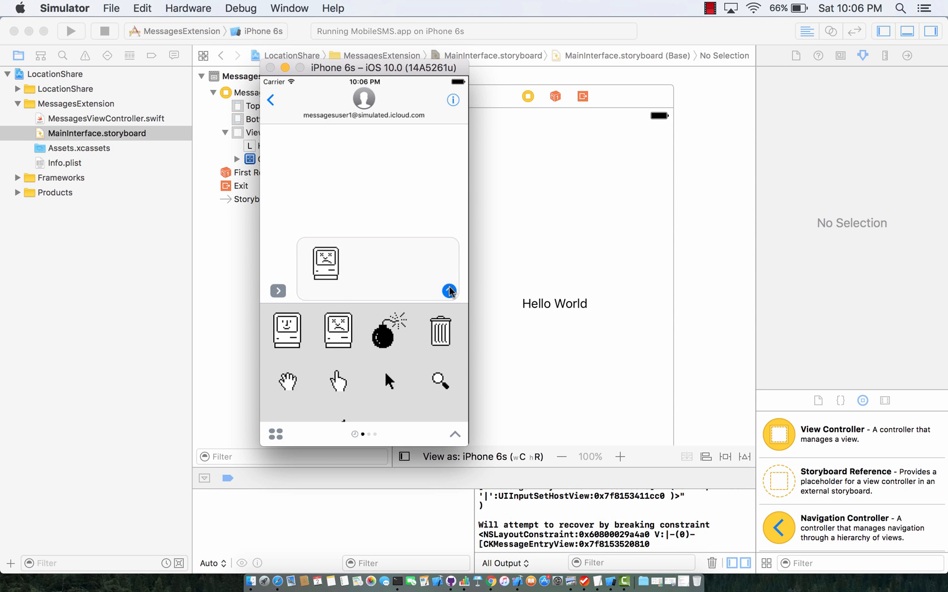
left_click(449, 291)
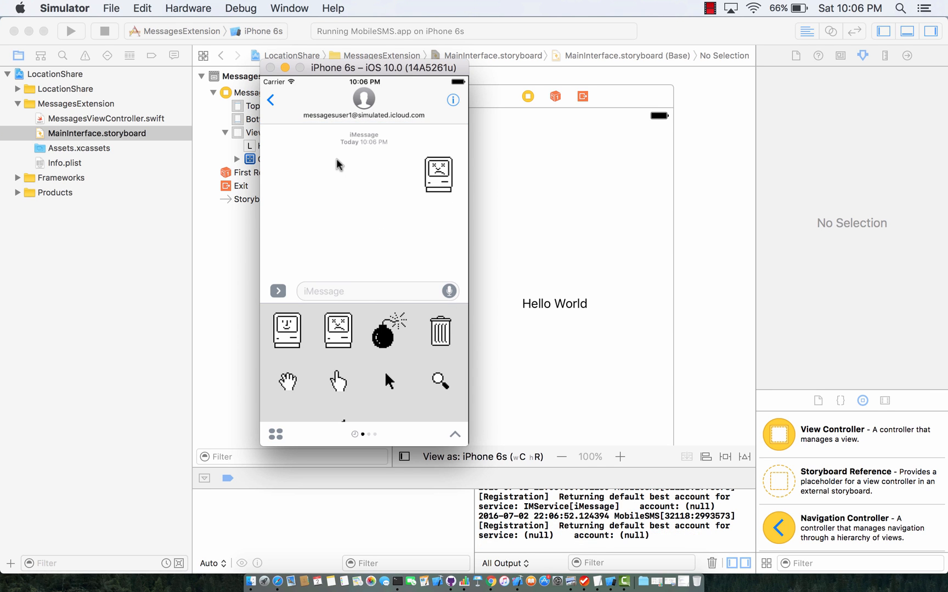
left_click(271, 101)
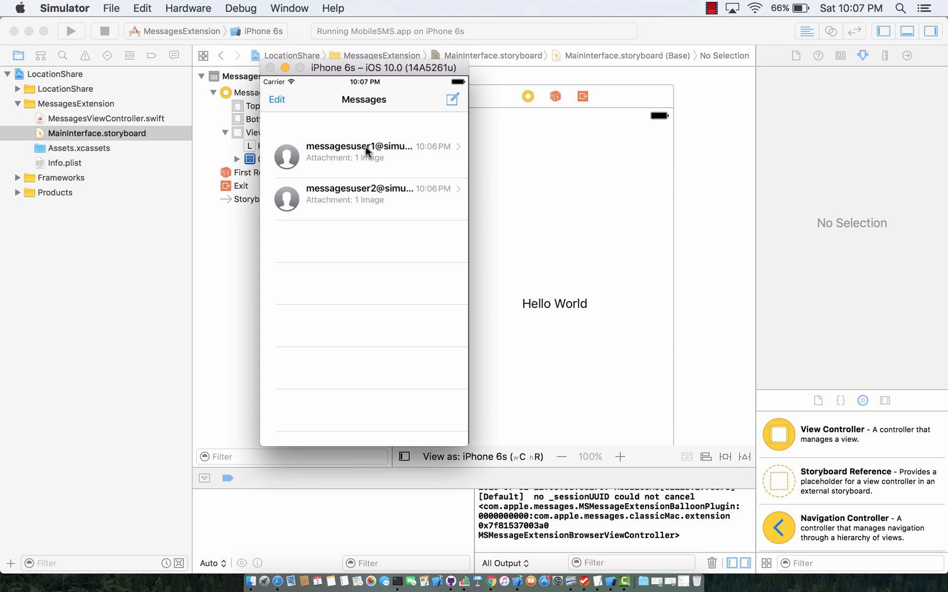
Open the first conversation and swipe the app drawer to the extension's Hello World page
left_click(372, 194)
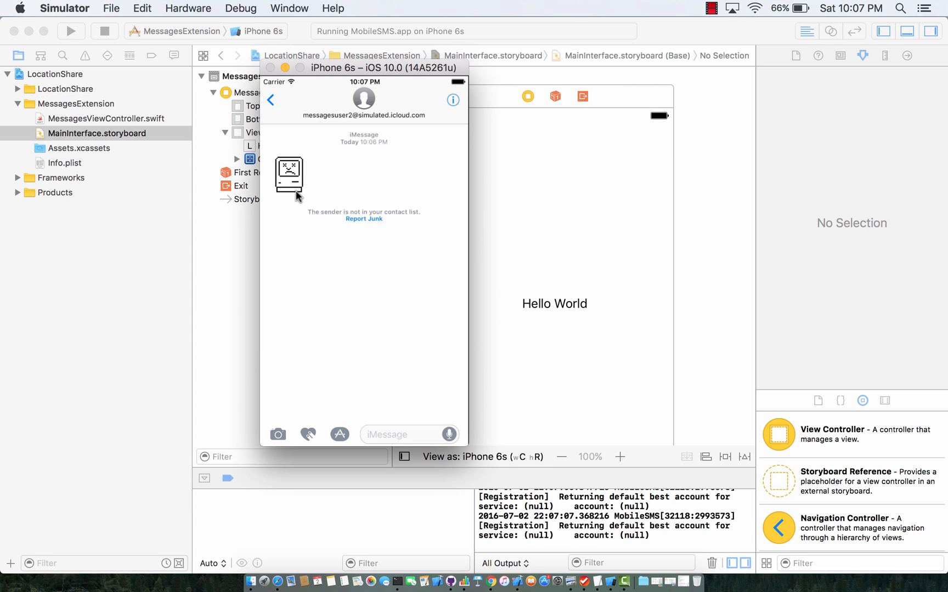
left_click(272, 102)
left_click(357, 155)
left_click(340, 434)
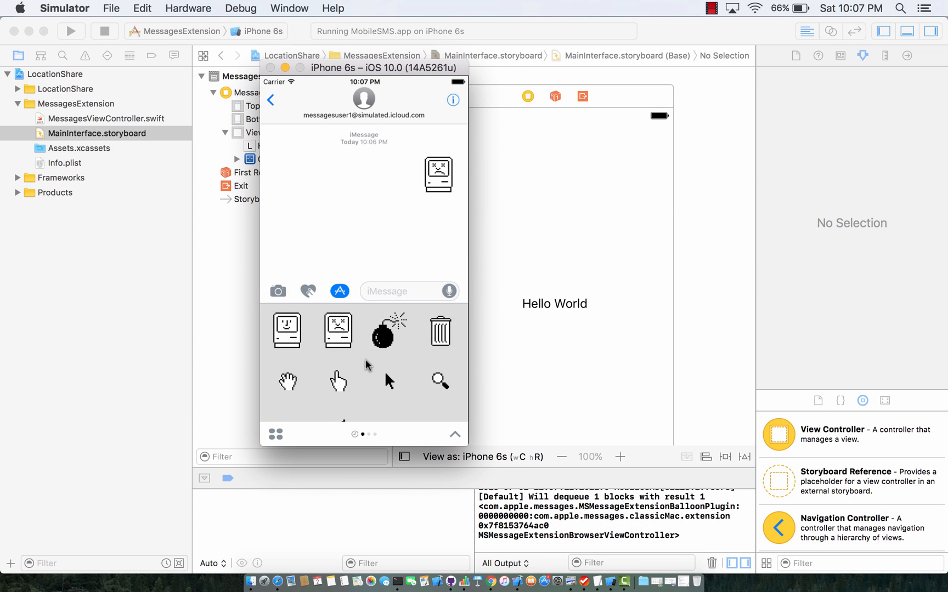
mouse_move(365, 362)
left_mouse_down()
mouse_move(330, 363)
mouse_move(317, 404)
left_mouse_up()
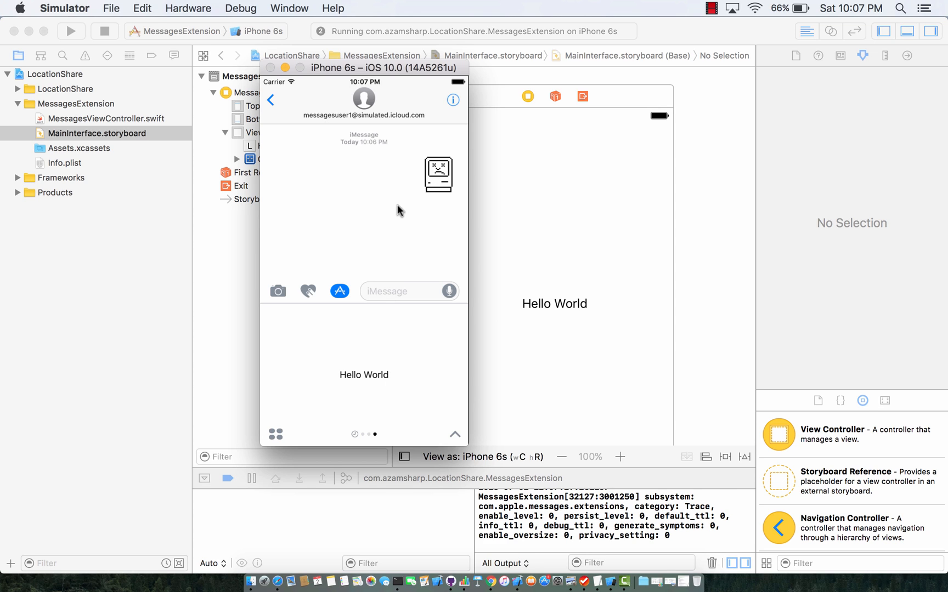
React thumbs-up to the sticker, send 'This is a test', and view it in the second conversation
left_click(436, 184)
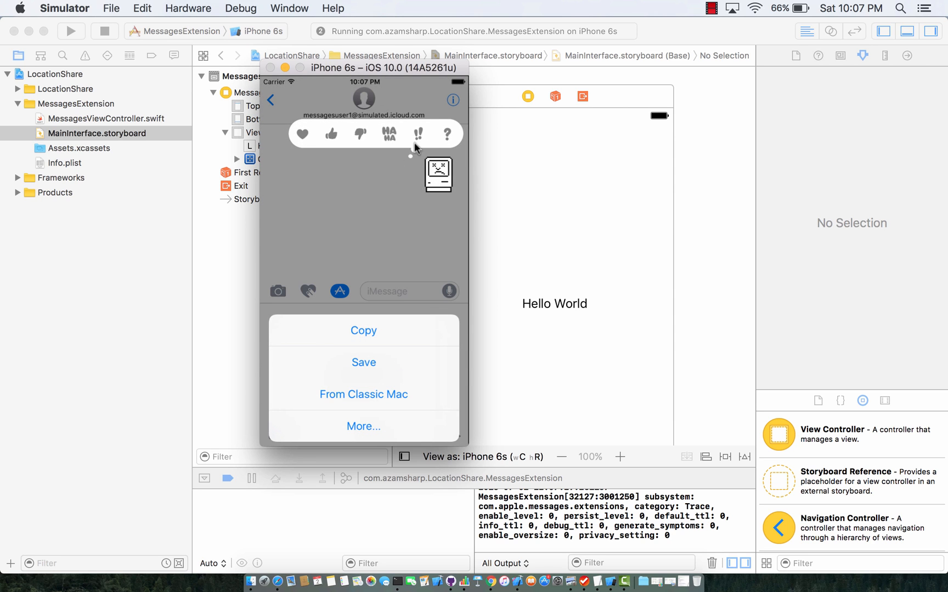
left_click(330, 135)
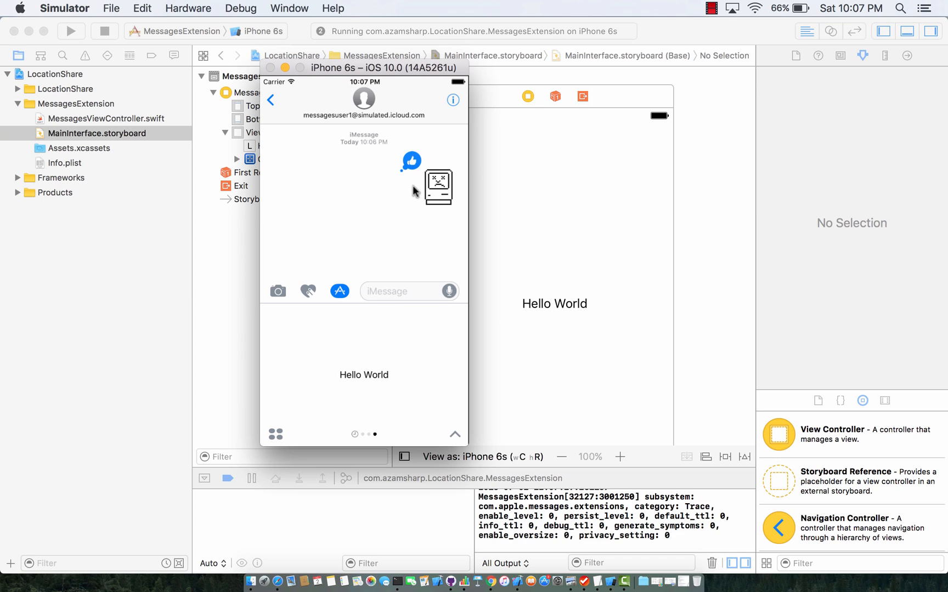
left_click(395, 291)
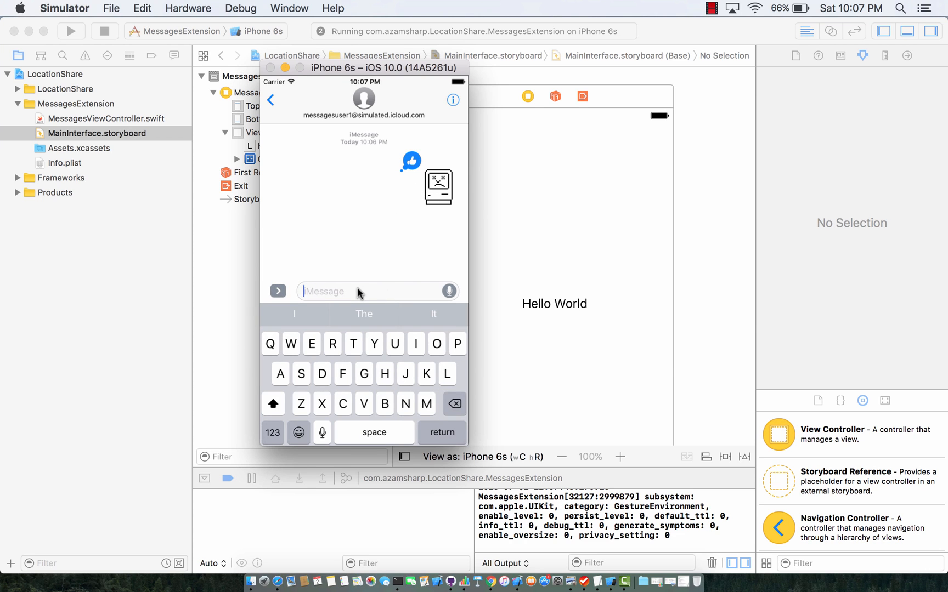
type("This is a test")
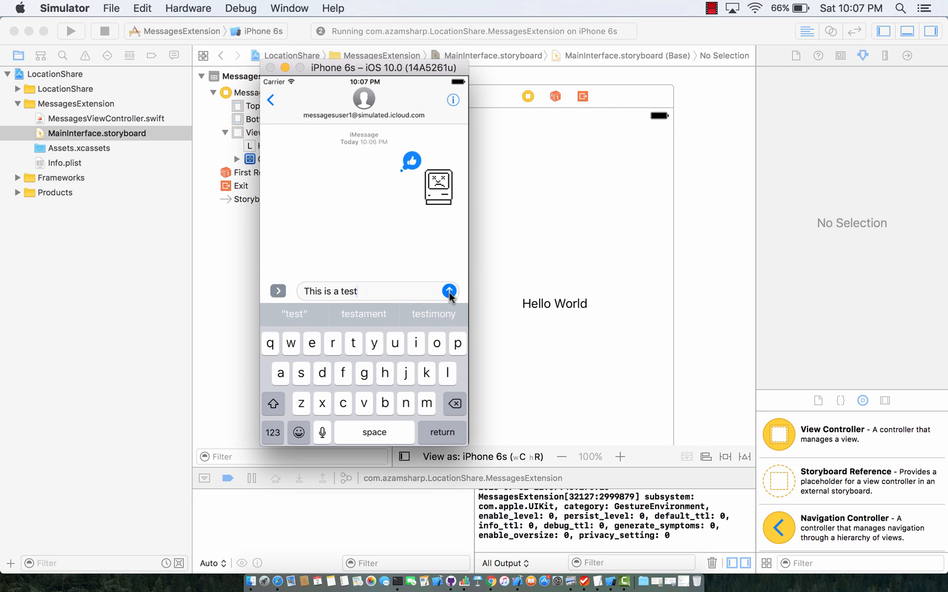
left_click(448, 291)
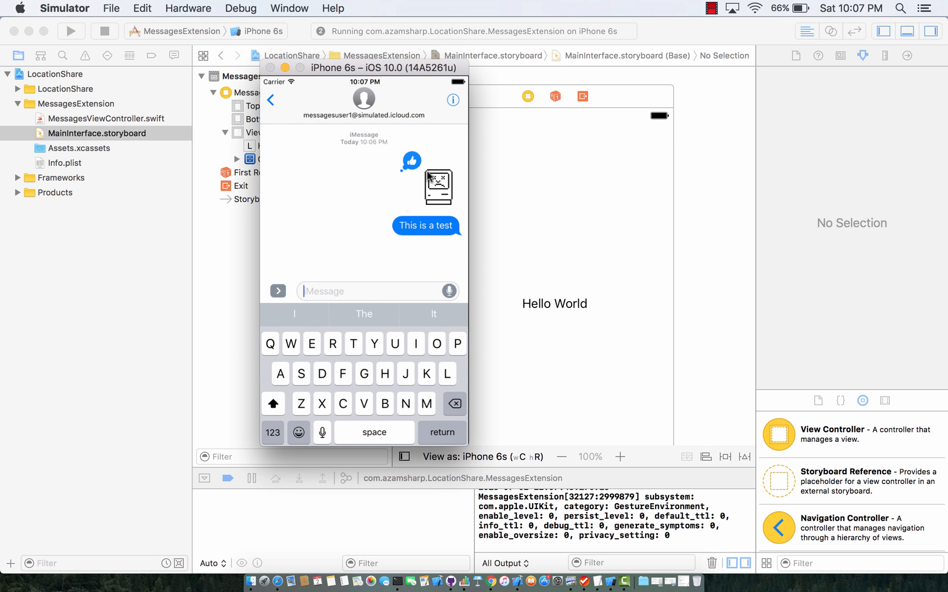
left_click(271, 102)
left_click(343, 198)
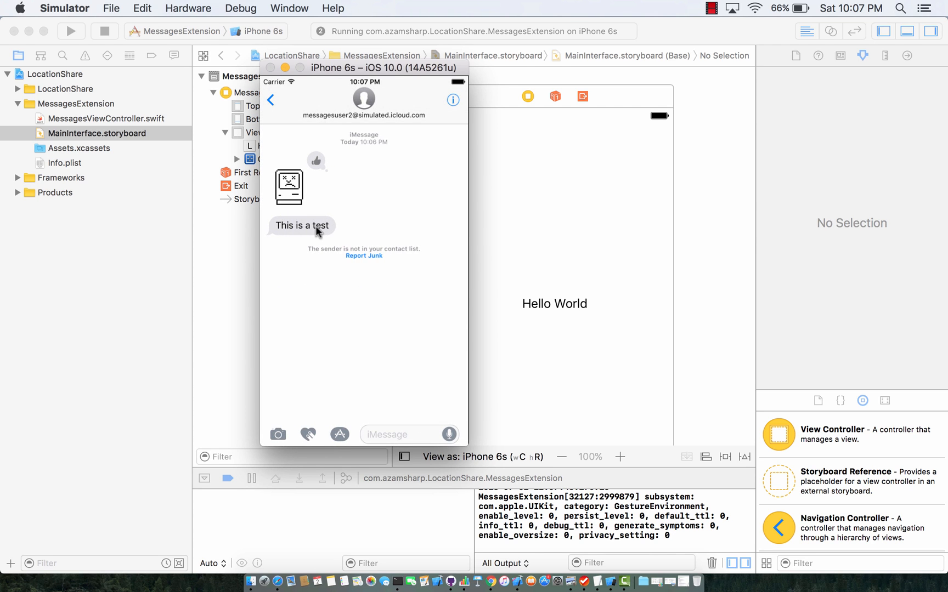
Add a HAHA reaction to 'This is a test', go back to the list and stop the run
left_click_drag(317, 231, 417, 205)
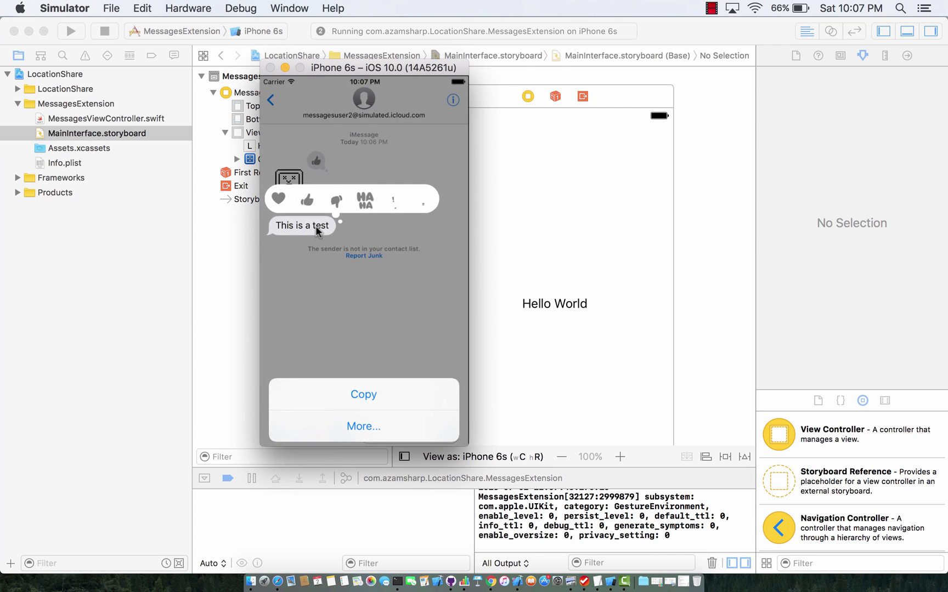
left_click(366, 200)
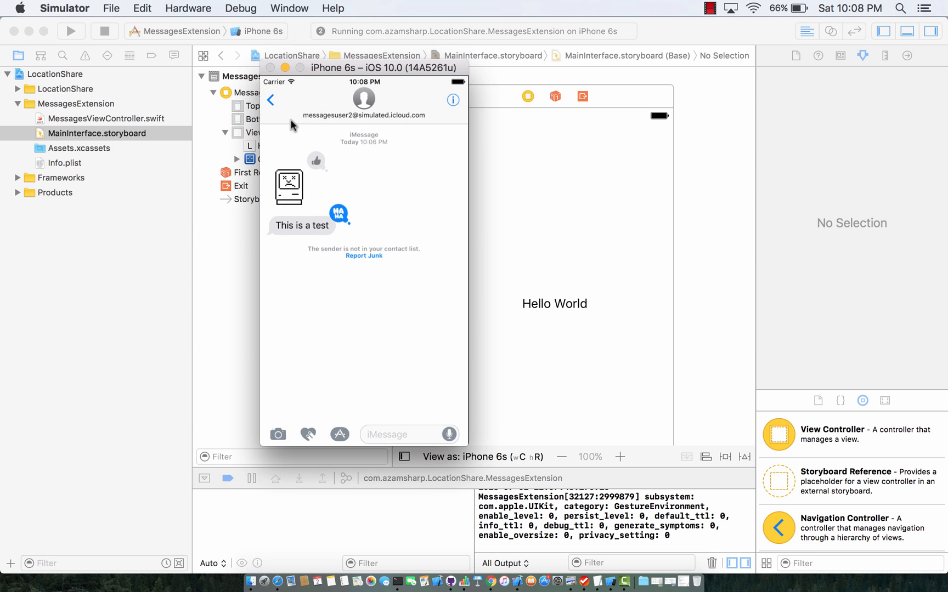
left_click(272, 105)
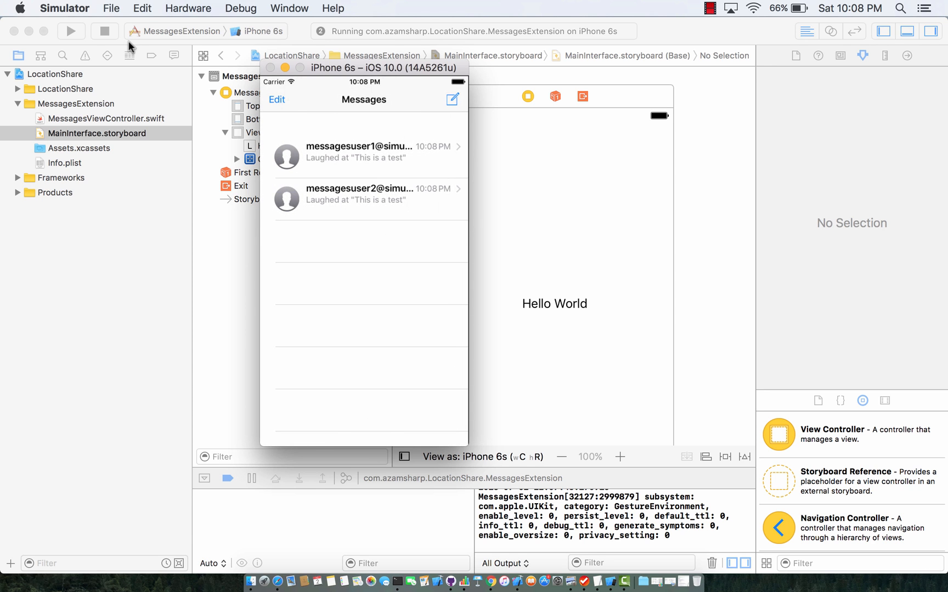
left_click(105, 33)
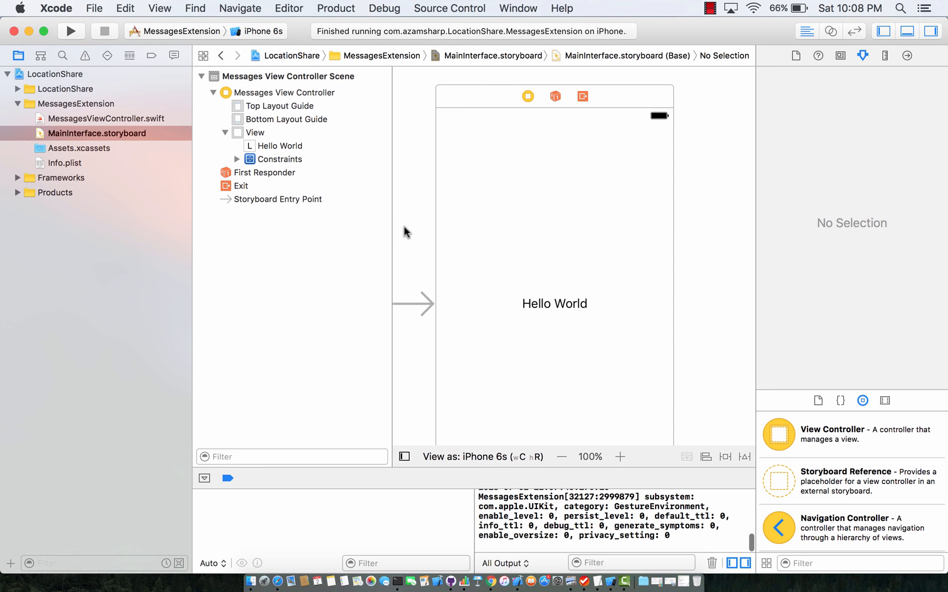
Inspect MSConversation and the activeConversation property in MSMessagesAppViewController's interface
left_click(111, 119)
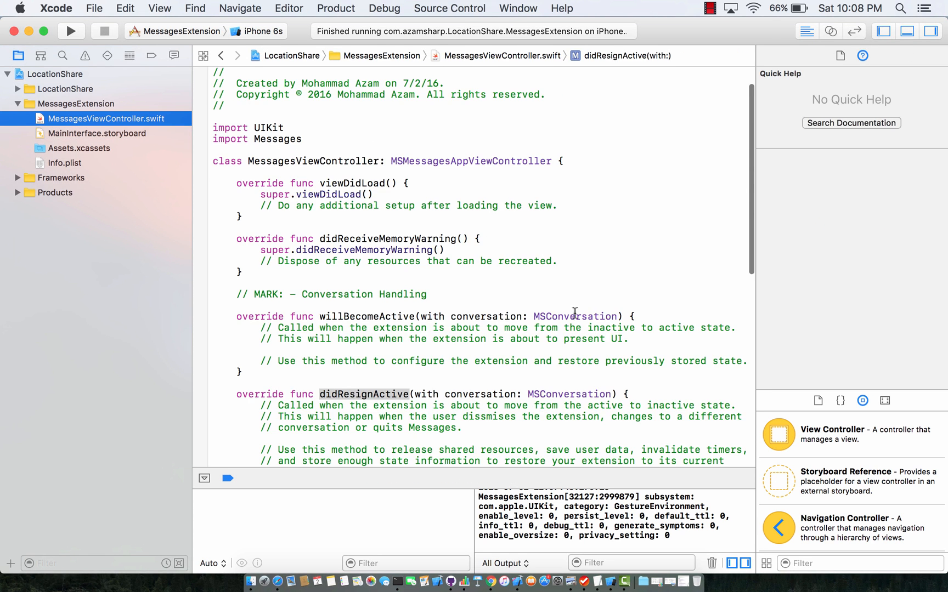
scroll(575, 313, "down", 3)
double_click(550, 230)
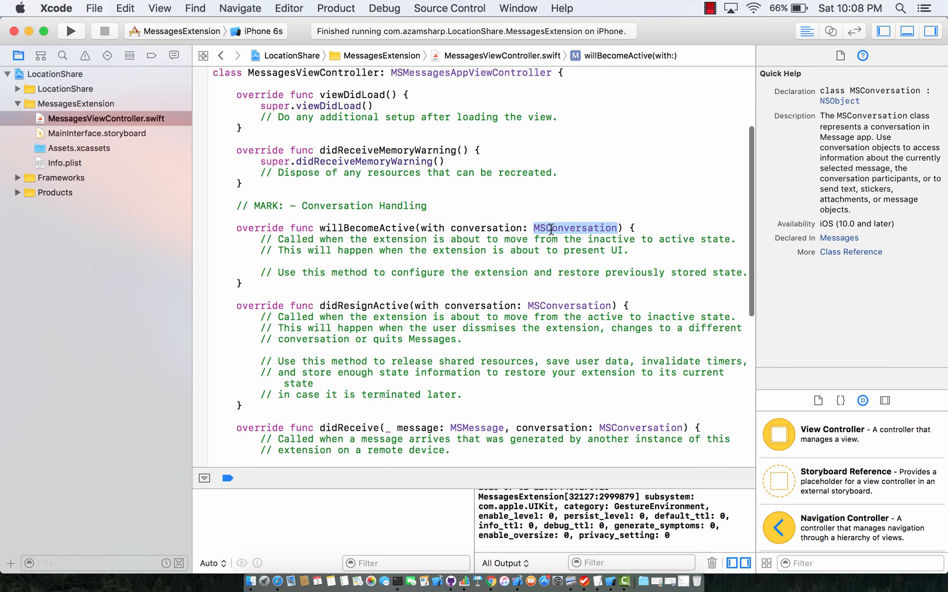
mouse_move(575, 228)
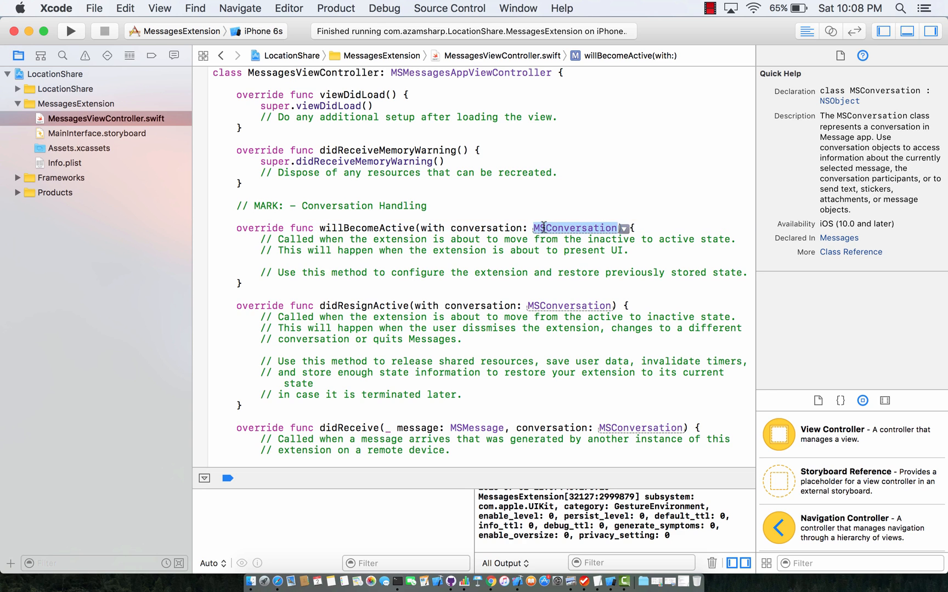
scroll(412, 235, "up", 1)
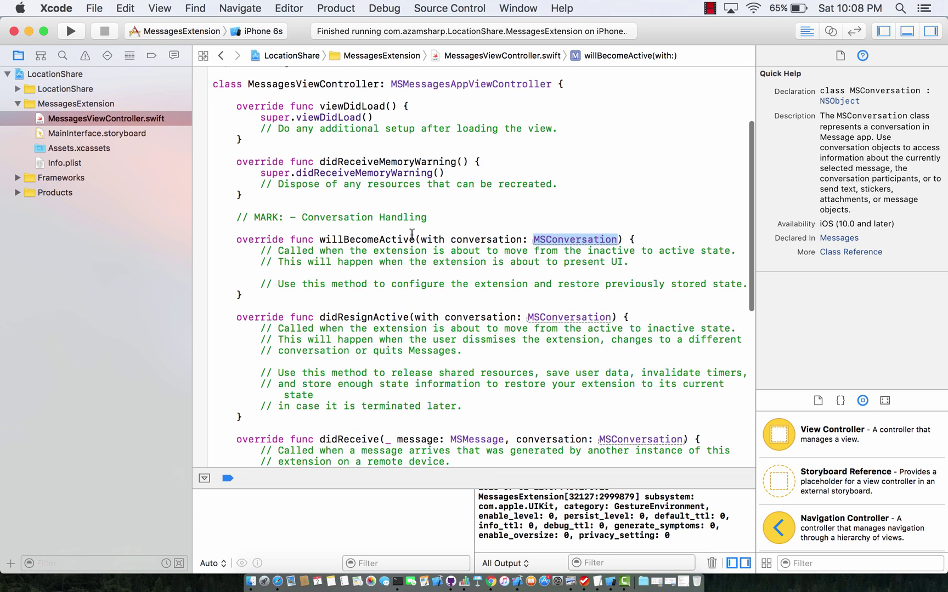
left_click(441, 83)
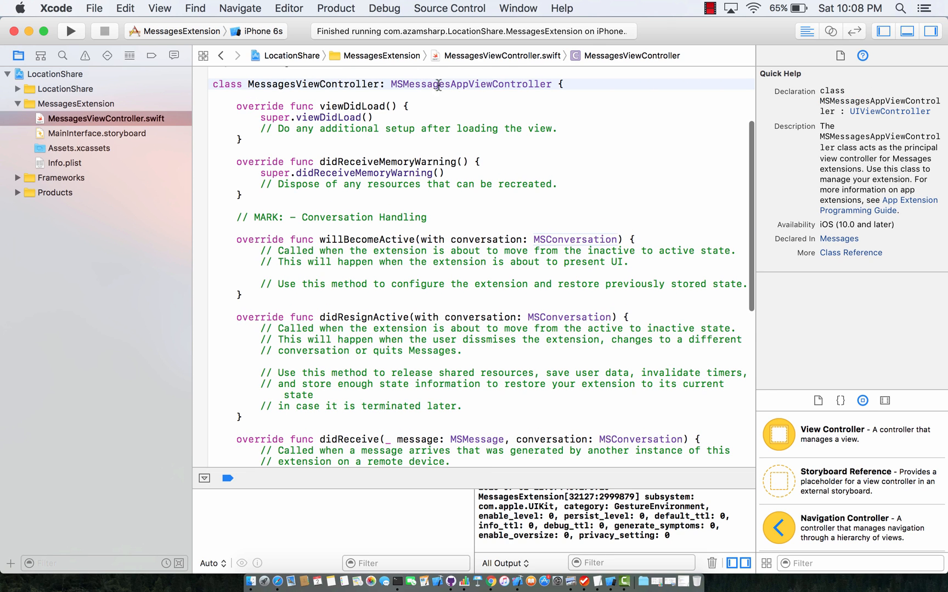
left_click(442, 83, "super")
scroll(400, 304, "down", 3)
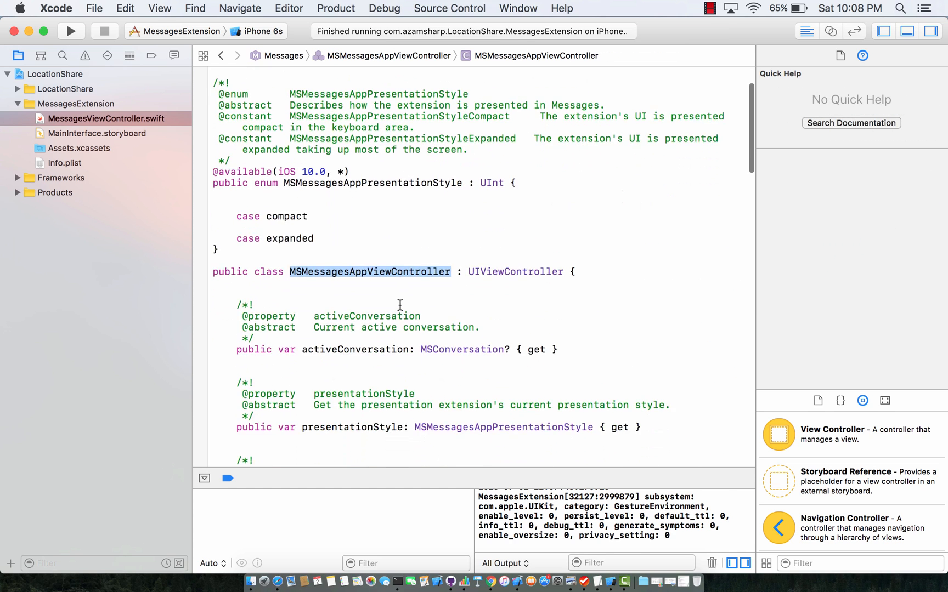
scroll(400, 305, "down", 2)
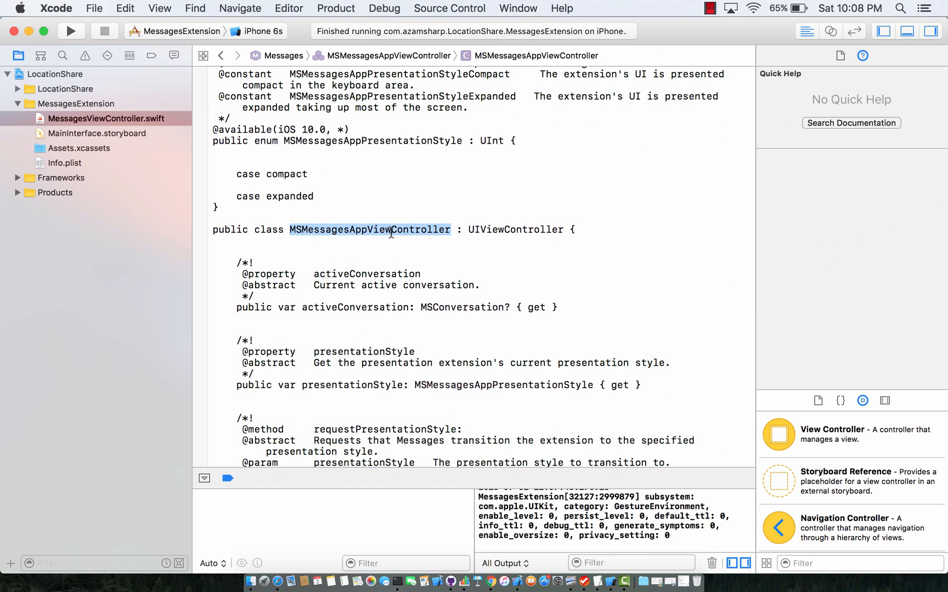
scroll(453, 288, "down", 2)
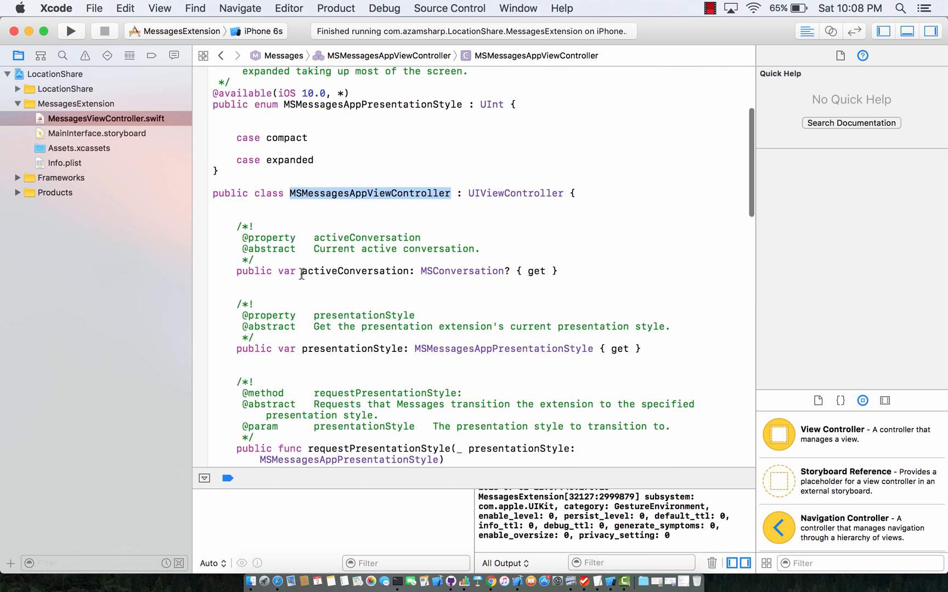
mouse_move(301, 274)
left_mouse_down()
mouse_move(482, 263)
mouse_move(511, 274)
left_mouse_up()
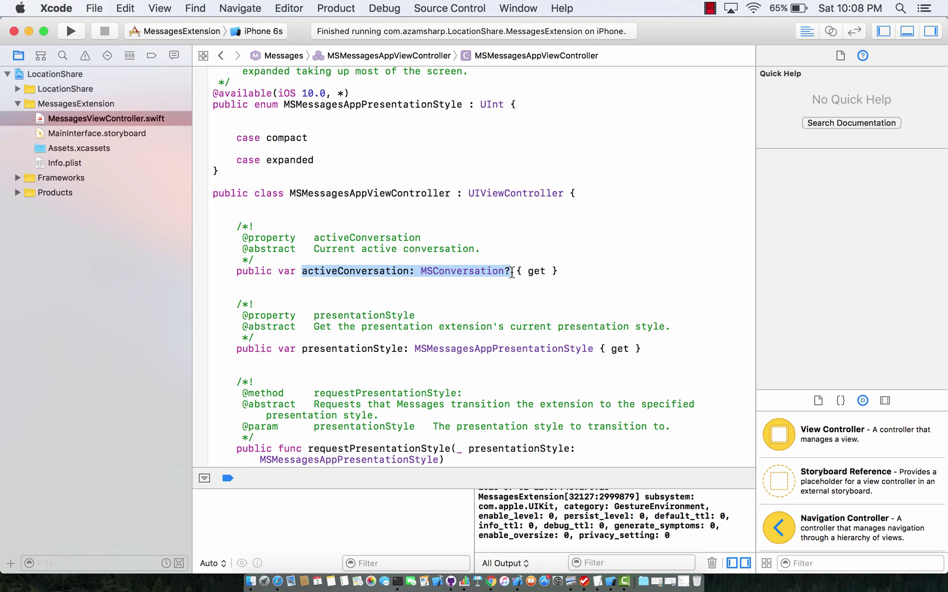
left_click(220, 55)
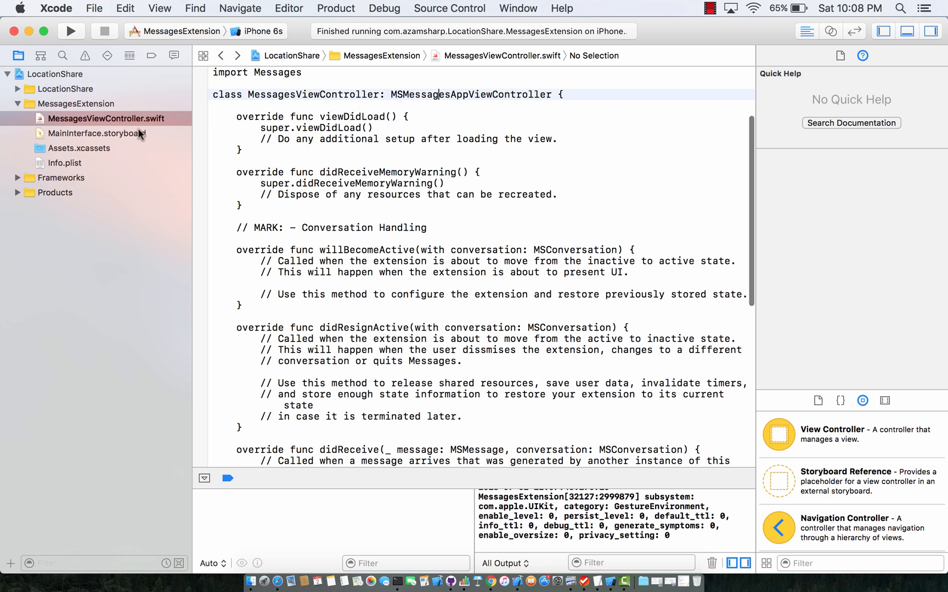
Build the MessagesExtension target successfully and switch to MainInterface.storyboard
left_click(271, 160)
scroll(299, 156, "up", 3)
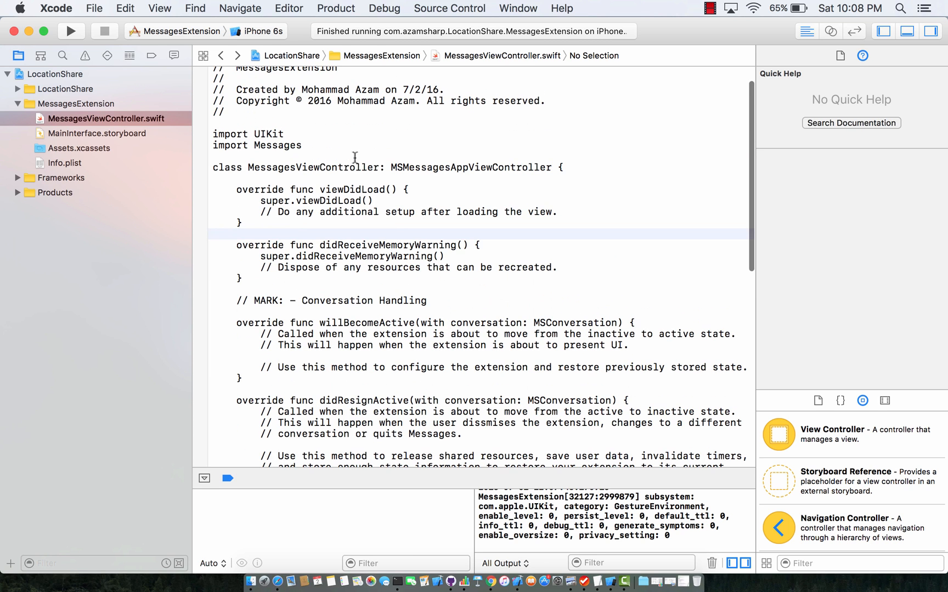
left_click(356, 157)
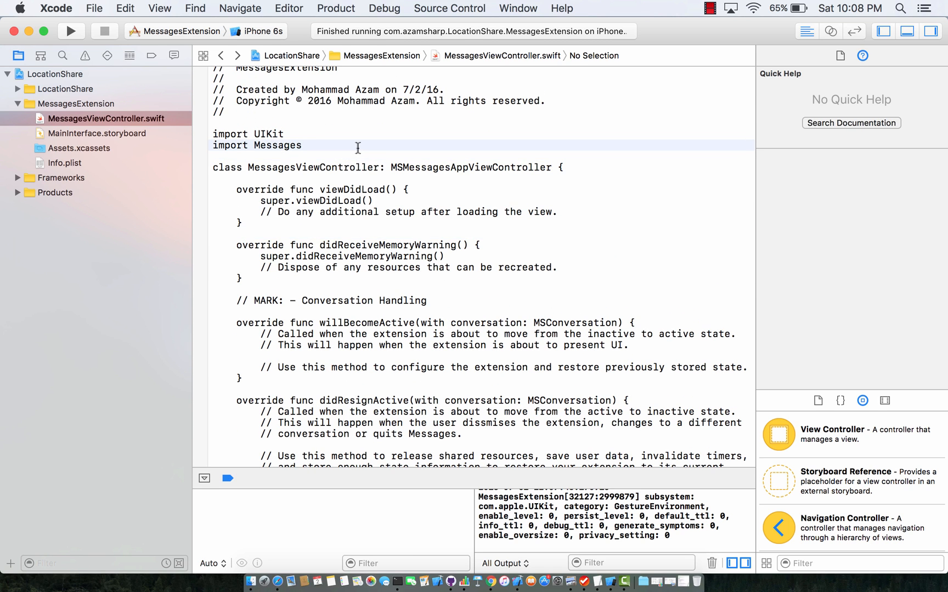
key("super+r")
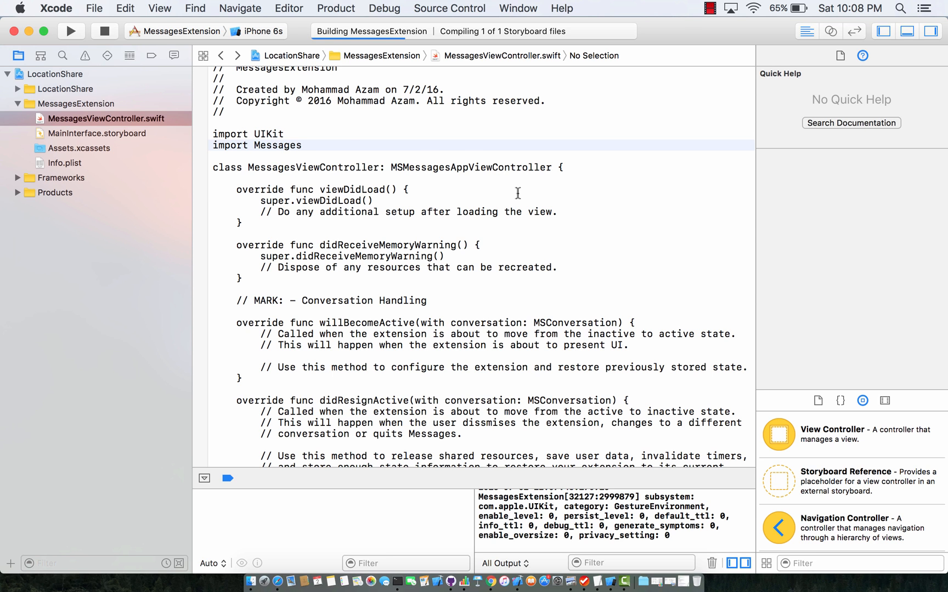
scroll(529, 202, "down", 2)
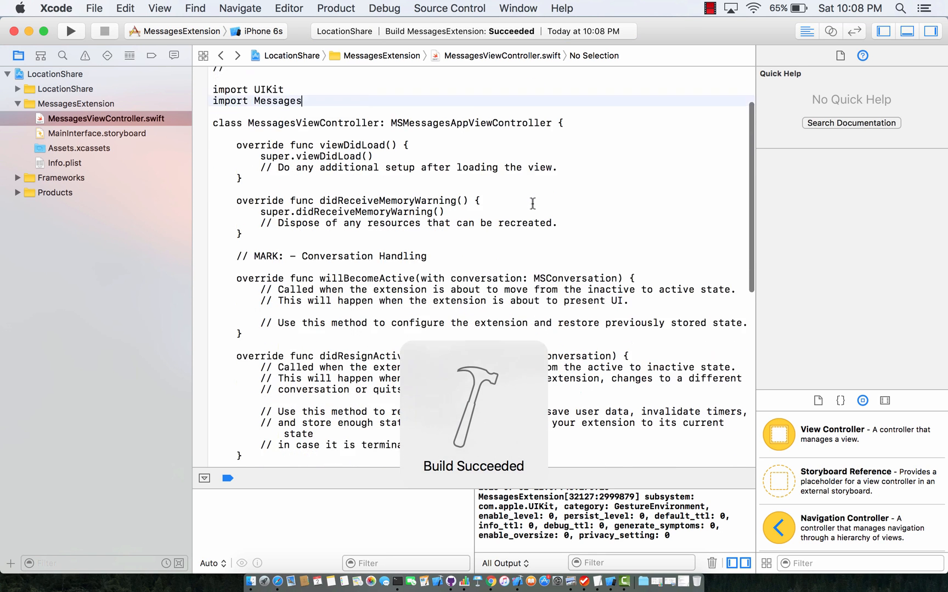
scroll(532, 204, "down", 2)
left_click(135, 132)
Replace the Hello World label with a button titled Send Message, sized to fit
left_click(513, 234)
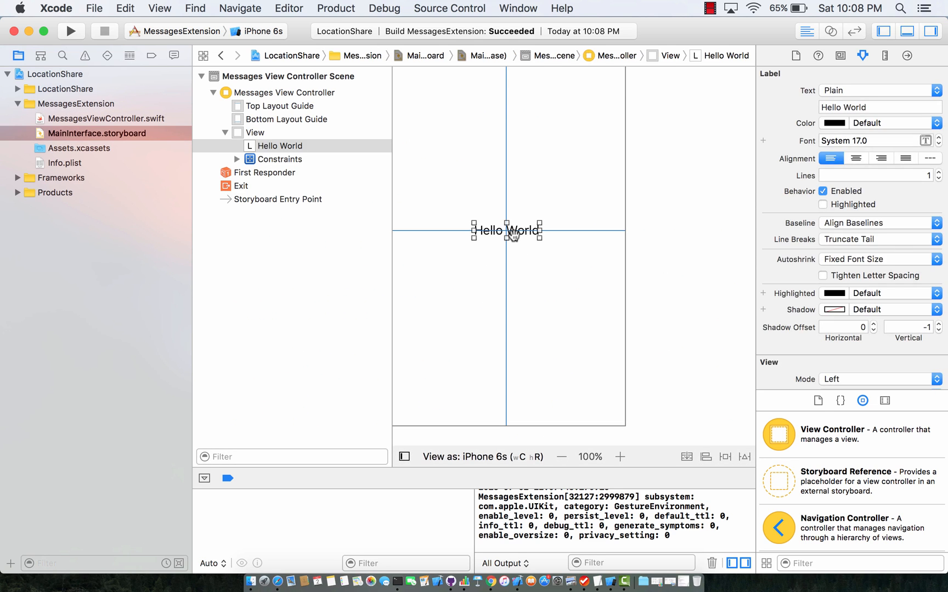
key("Delete")
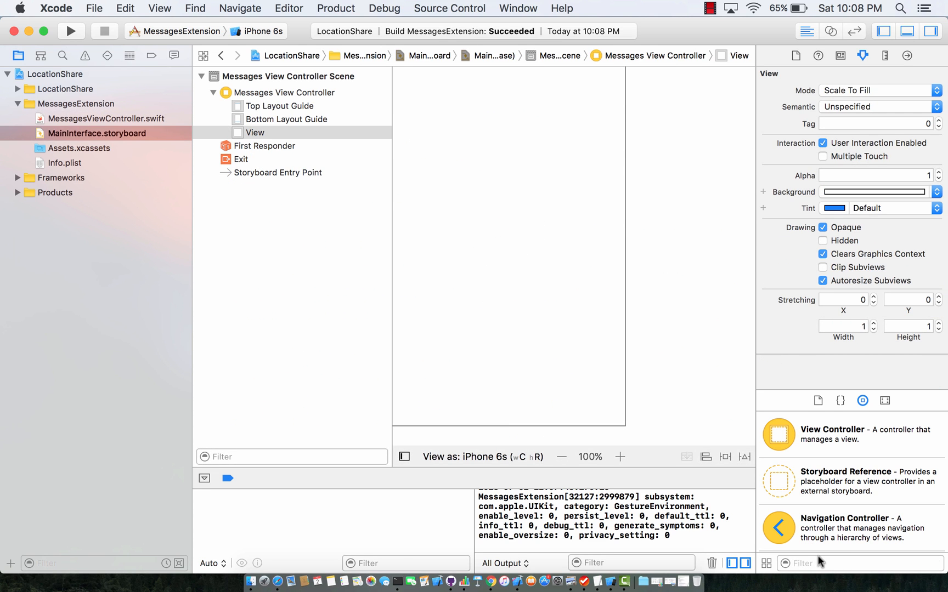
type("uibutt")
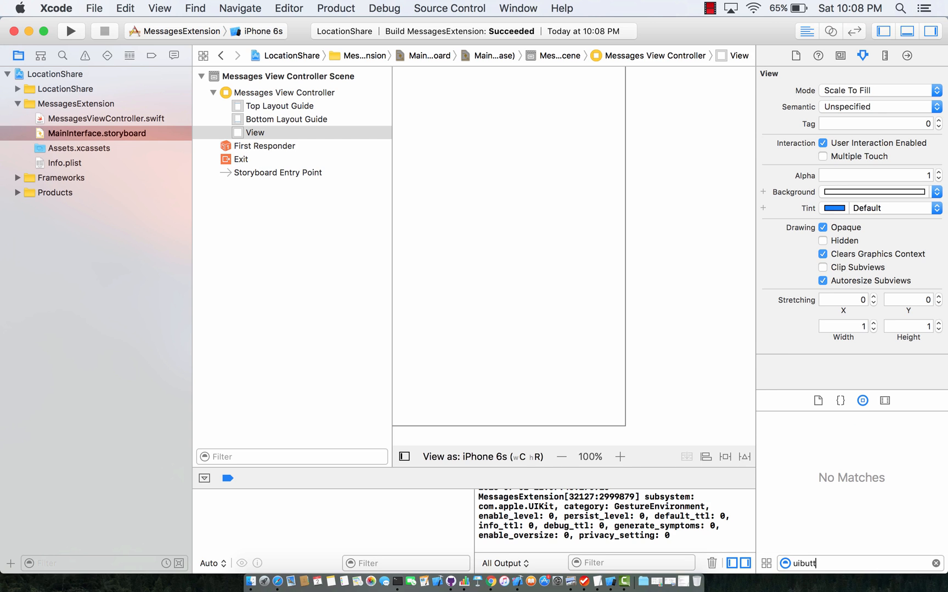
mouse_move(846, 423)
left_mouse_down()
mouse_move(493, 206)
mouse_move(509, 204)
mouse_move(508, 229)
left_mouse_up()
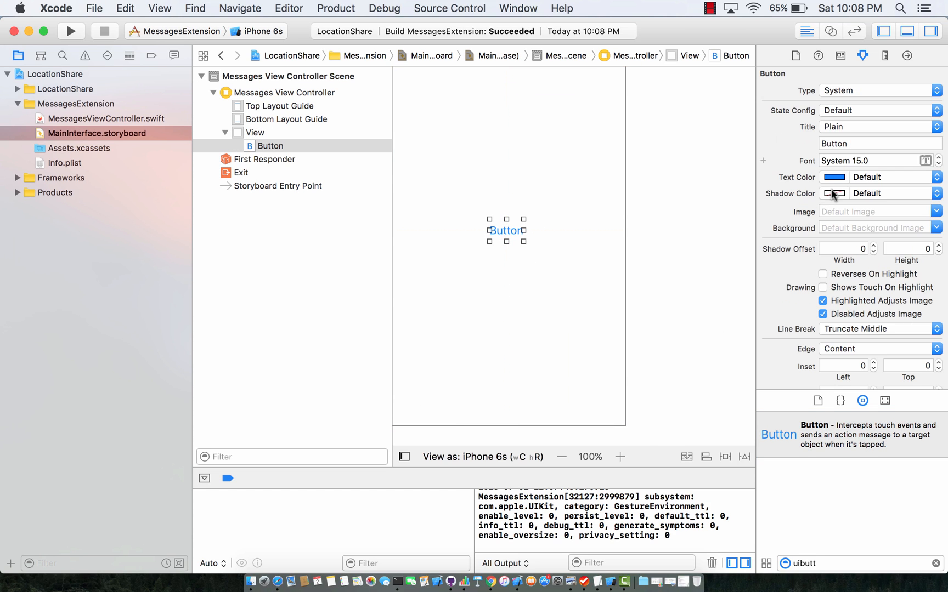
left_click(832, 147)
type("Send Message")
key("Return")
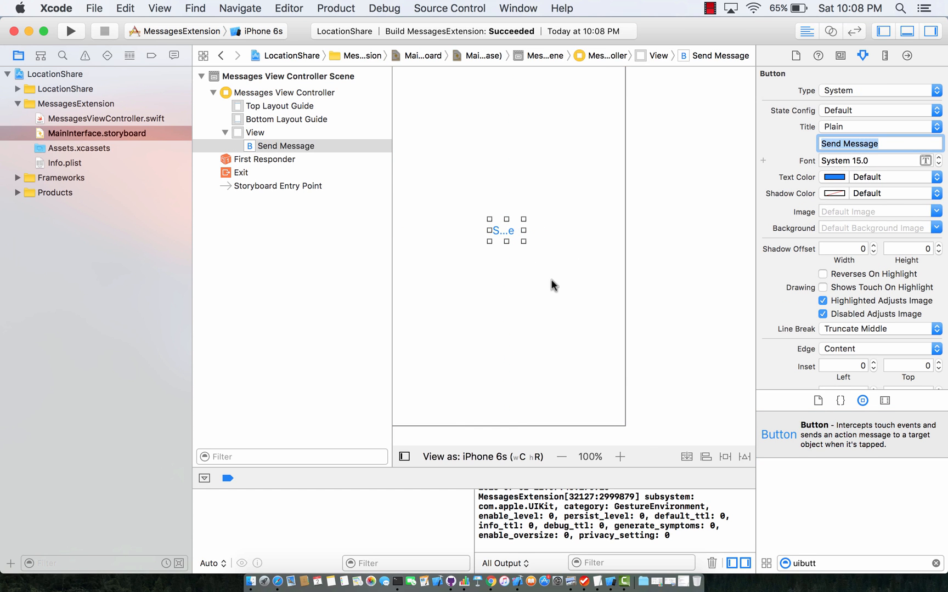
left_click(537, 286)
left_click(507, 233)
key("super+equal")
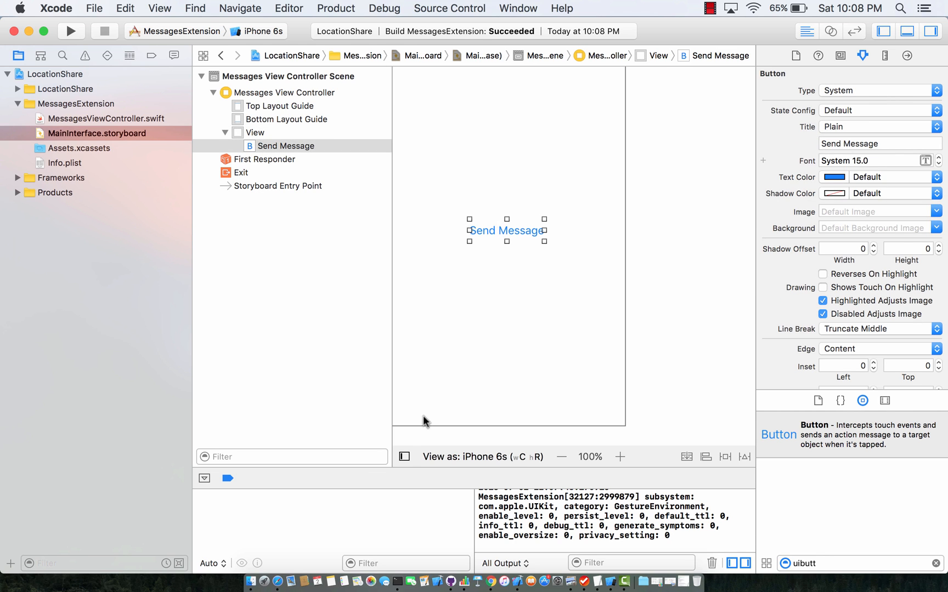
Add the missing Auto Layout constraints to the Send Message button
left_click(404, 457)
left_click(362, 249)
left_click(356, 224)
left_click(743, 456)
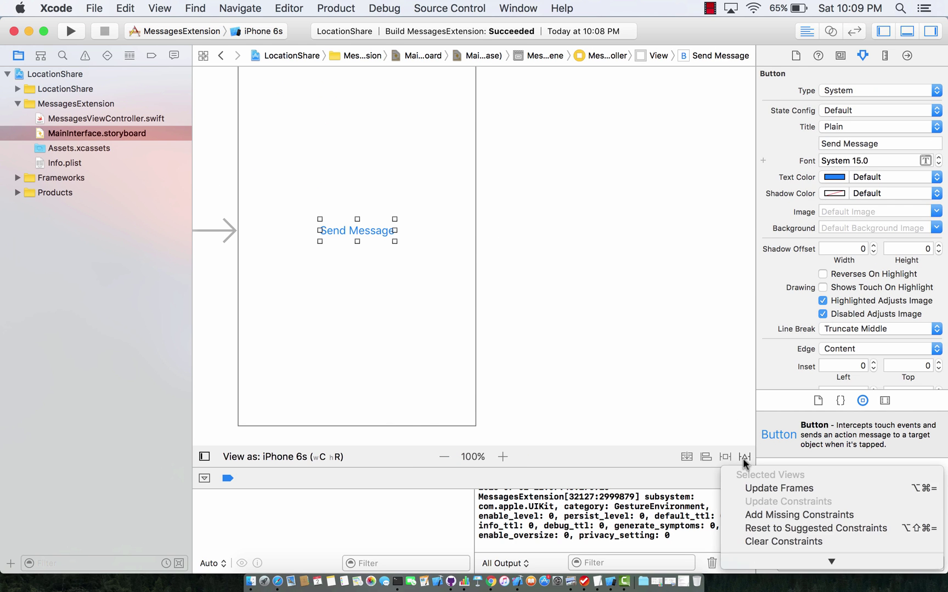
left_click(773, 514)
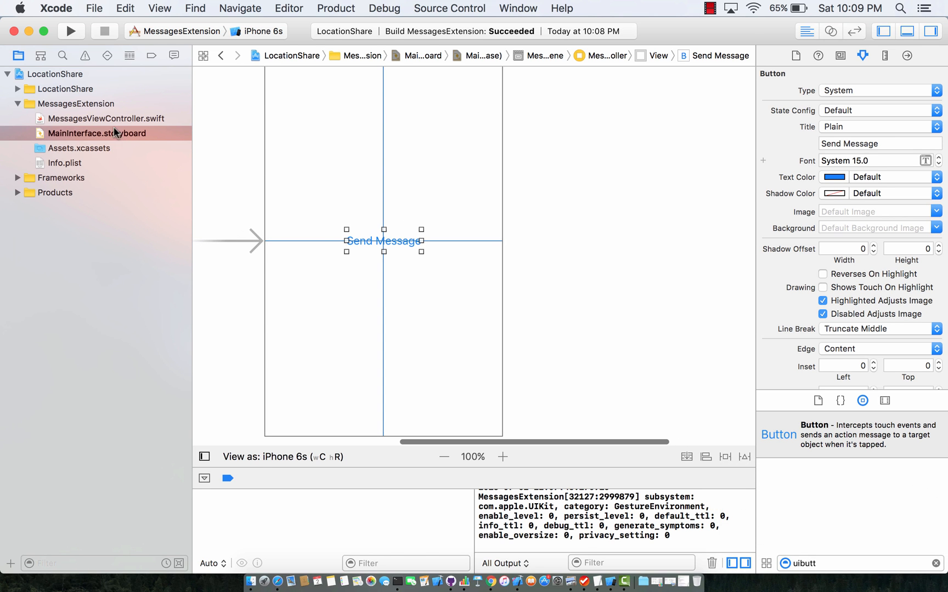
key("Up")
left_click(297, 193)
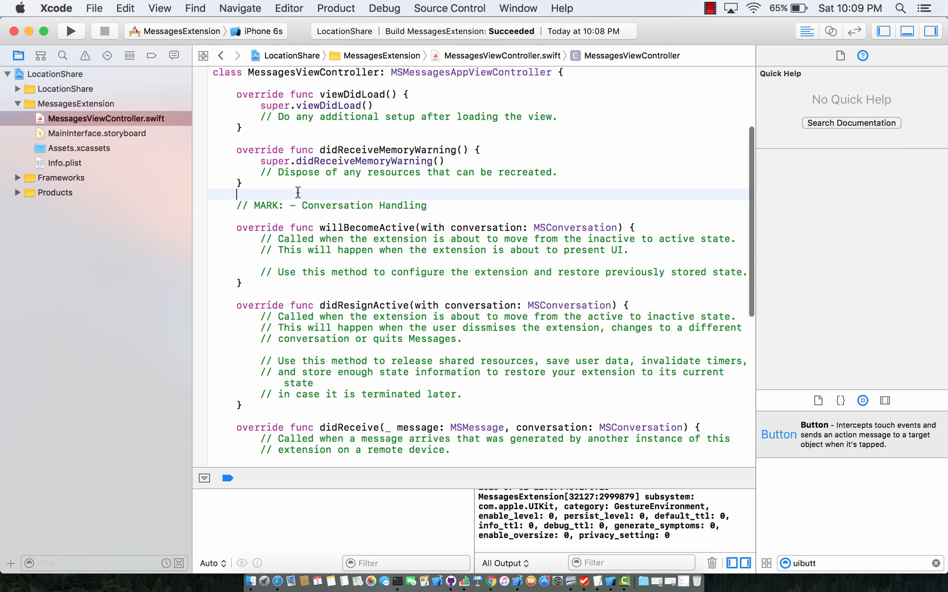
scroll(278, 194, "up", 3)
left_click(248, 156)
key("Return")
key("Return")
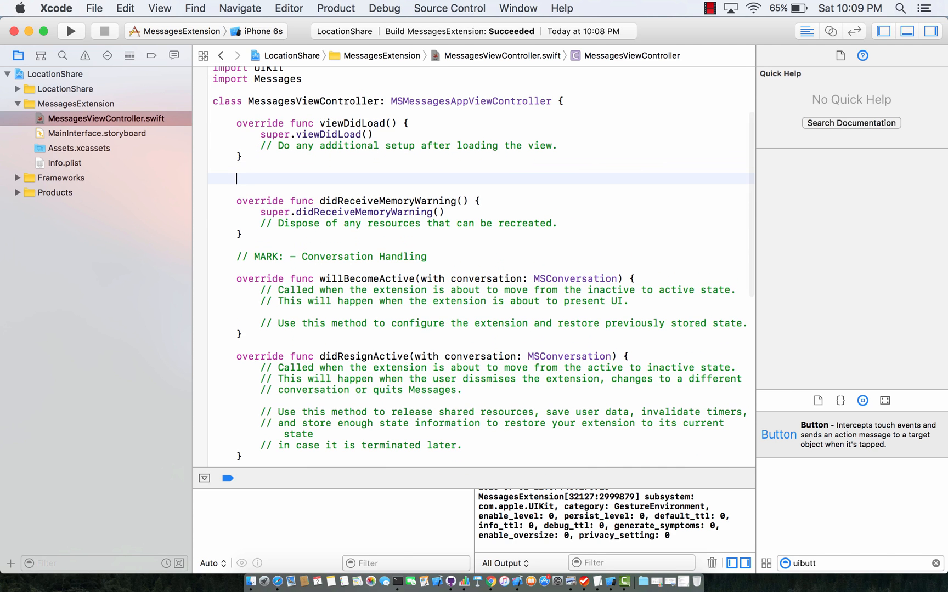
type("@IBAction func sendMessageButtonPressed() {")
key("Return")
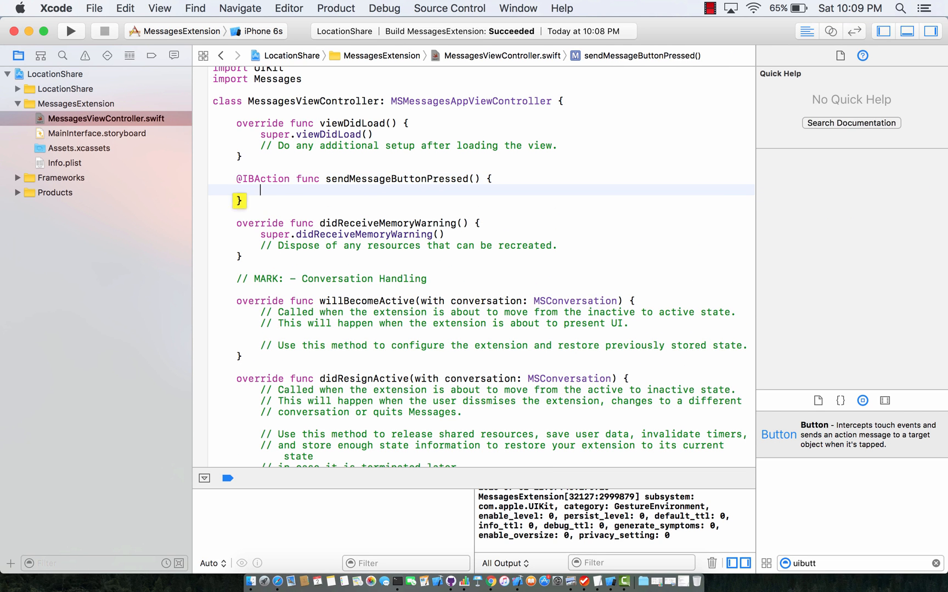
Bring up the Messages View Controller's connections list in MainInterface.storyboard
left_click(74, 133)
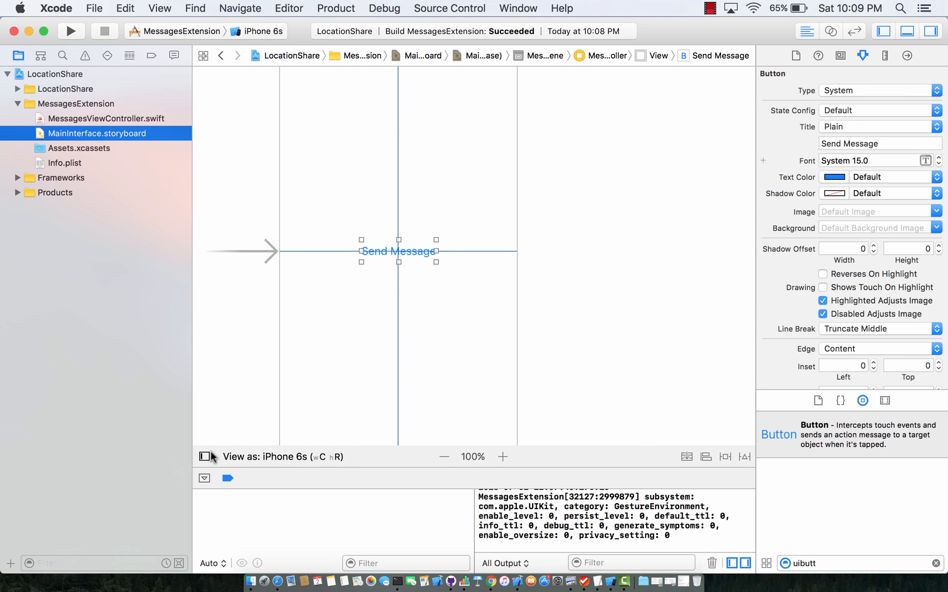
left_click(203, 456)
left_click(290, 91)
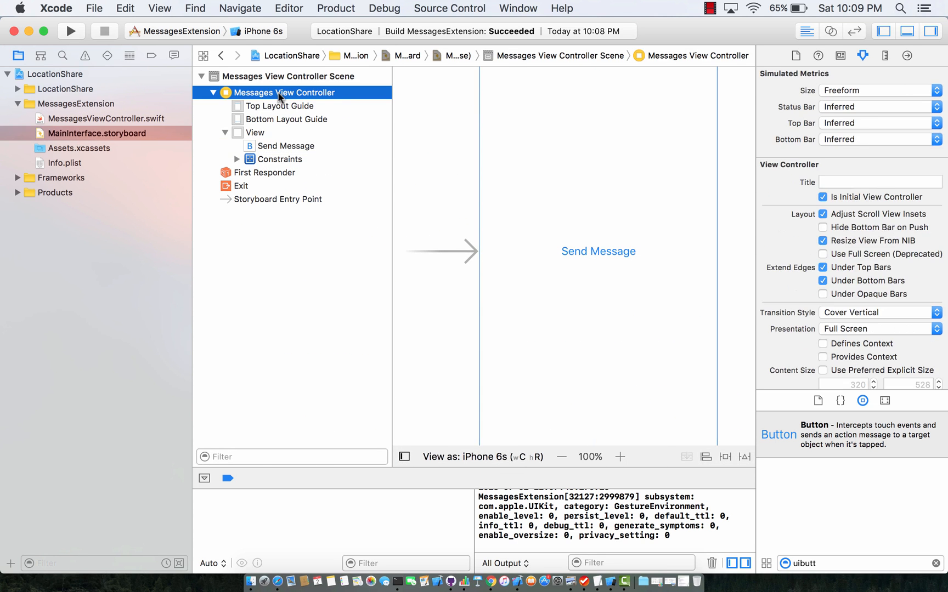
right_click(278, 94)
Wire sendMessageButtonPressed to the Send Message button's Touch Up Inside and return to MessagesViewController.swift
left_click_drag(555, 331, 600, 251)
left_click(626, 394)
left_click(278, 94)
left_click(109, 119)
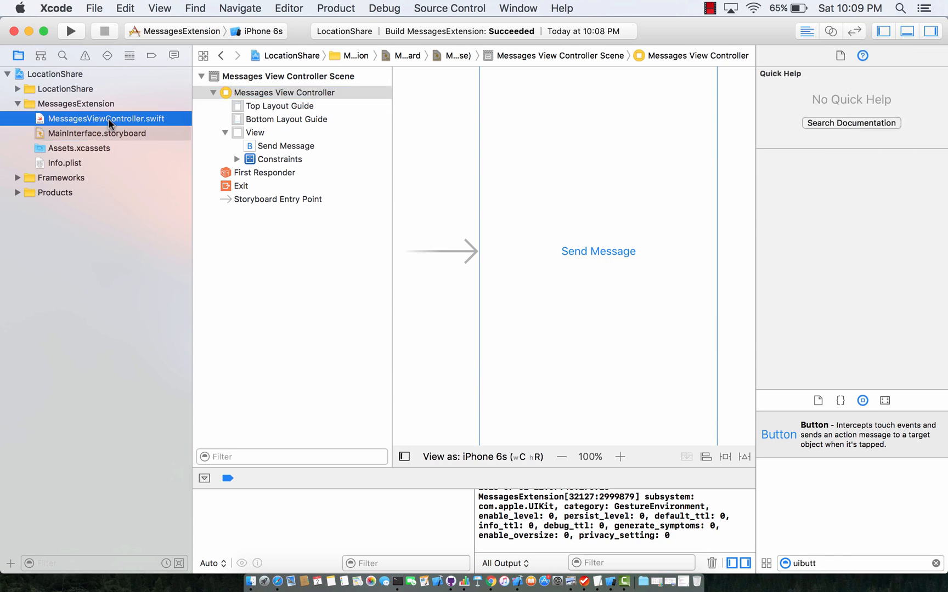
Write self.activeConversation?.insertText("This is cool!") with a completion closure inside sendMessageButtonPressed
left_click(332, 196)
key("Return")
key("Return")
key("Up")
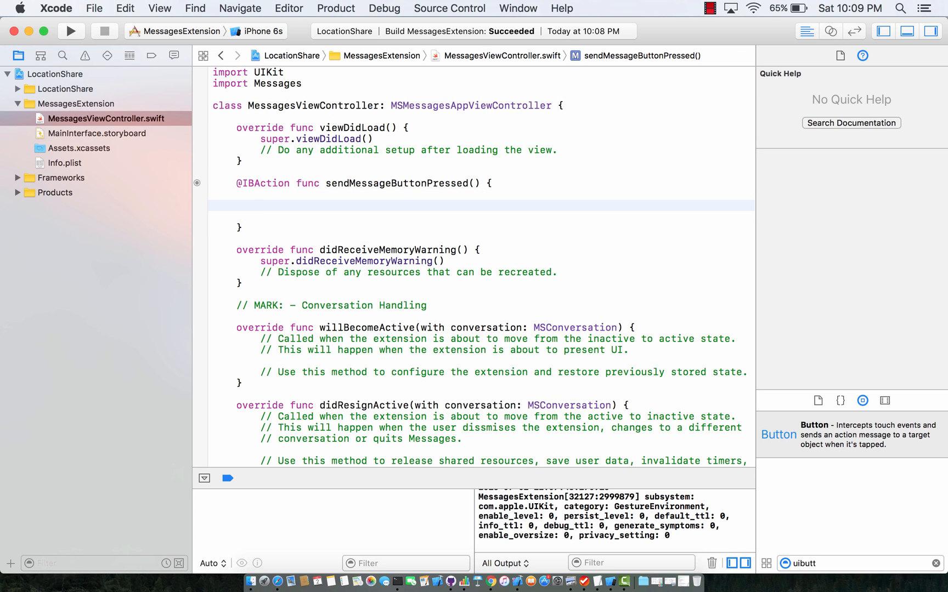
type("self.acti")
key("Return")
type(".in")
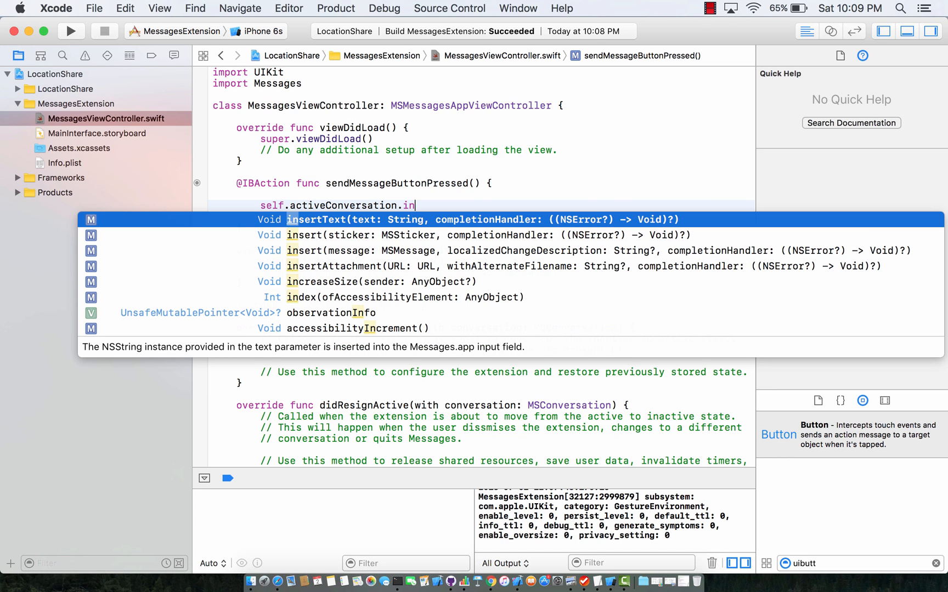
key("Return")
type("\"")
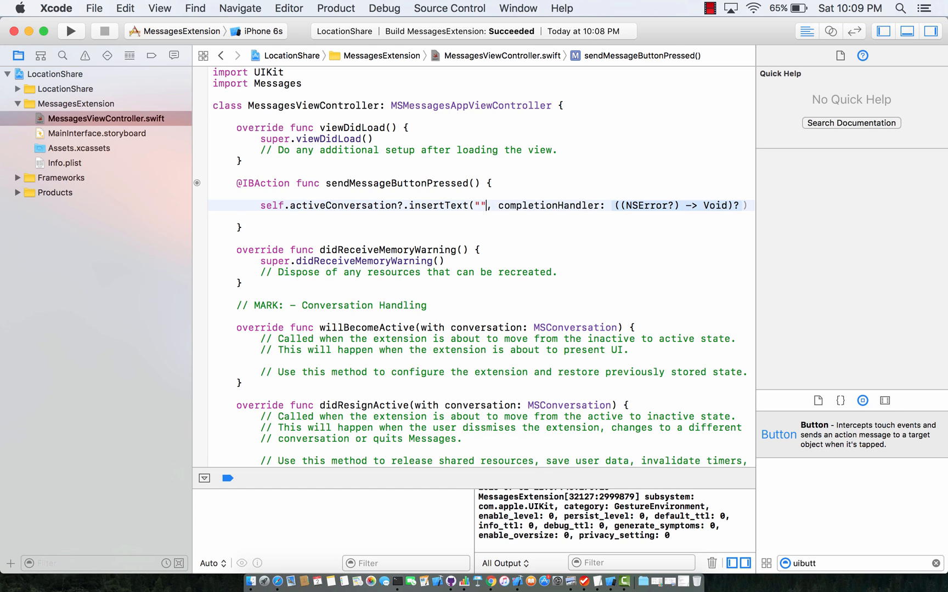
type("This is cool!")
key("Tab")
key("Return")
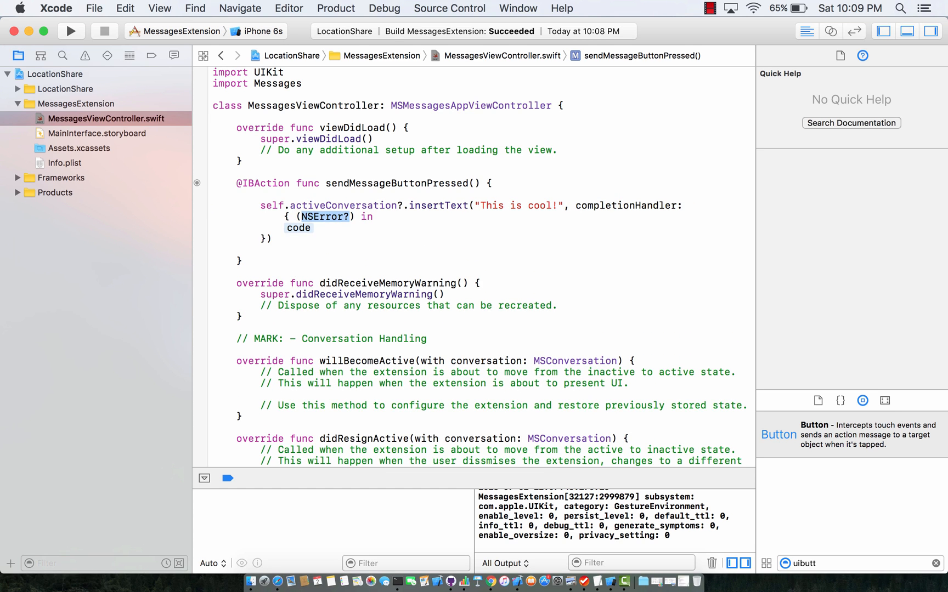
type("error:")
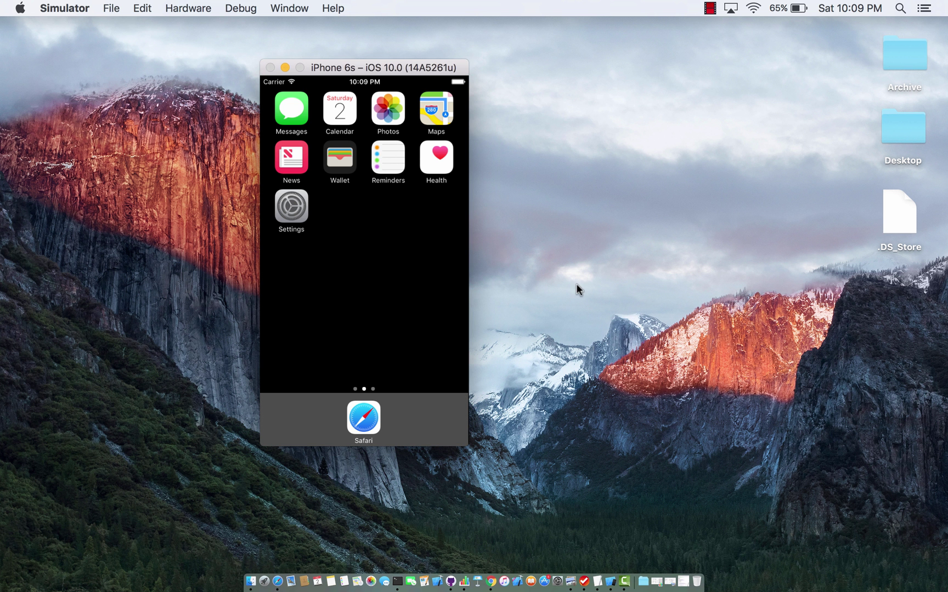
Reopen Xcode from the 'Xcode quit unexpectedly' dialog, restoring the LocationShare project
left_click(577, 289)
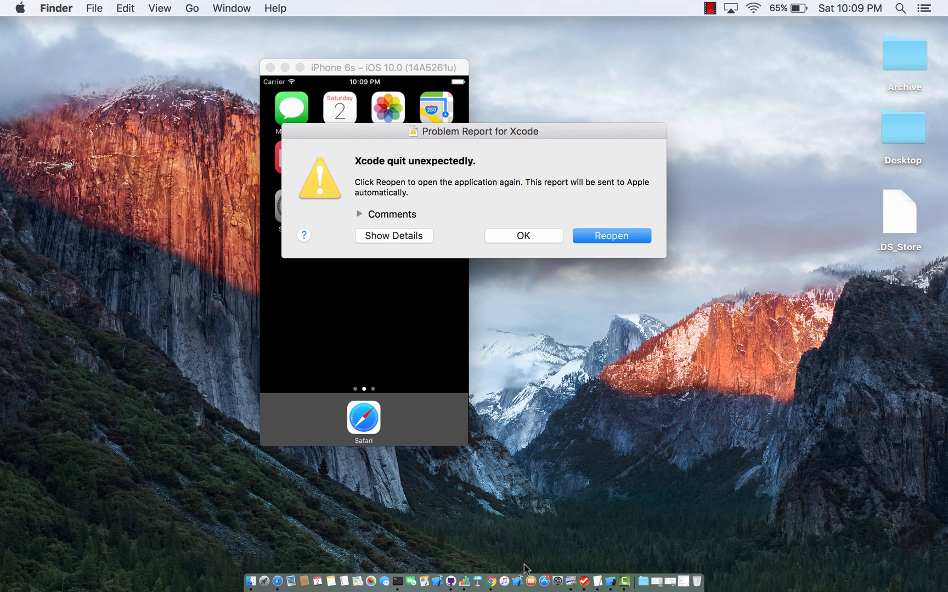
left_click(620, 235)
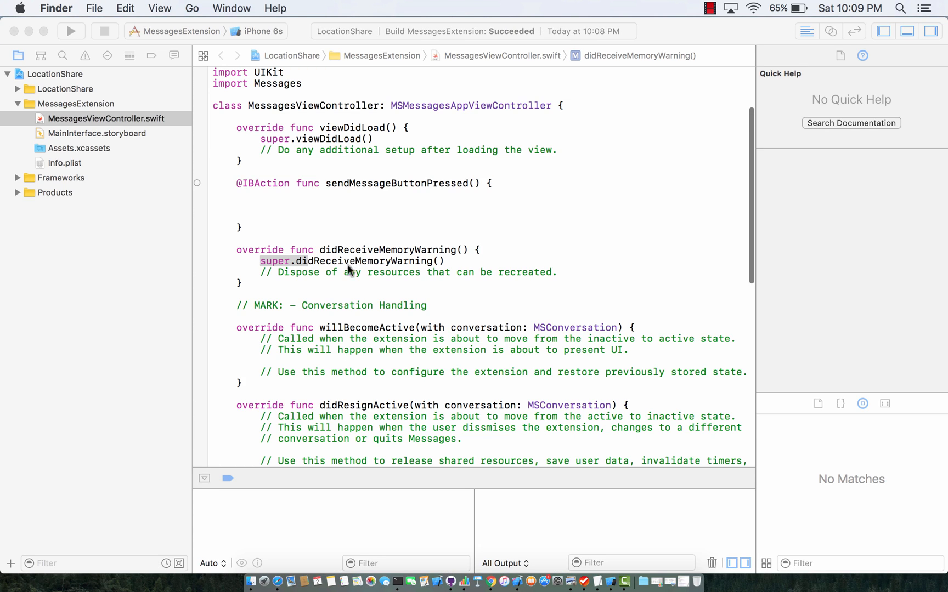
Re-enter self.activeConversation?.insertText("This is a test") in the action method after undoing the partial line
left_click(325, 207)
left_click(315, 205)
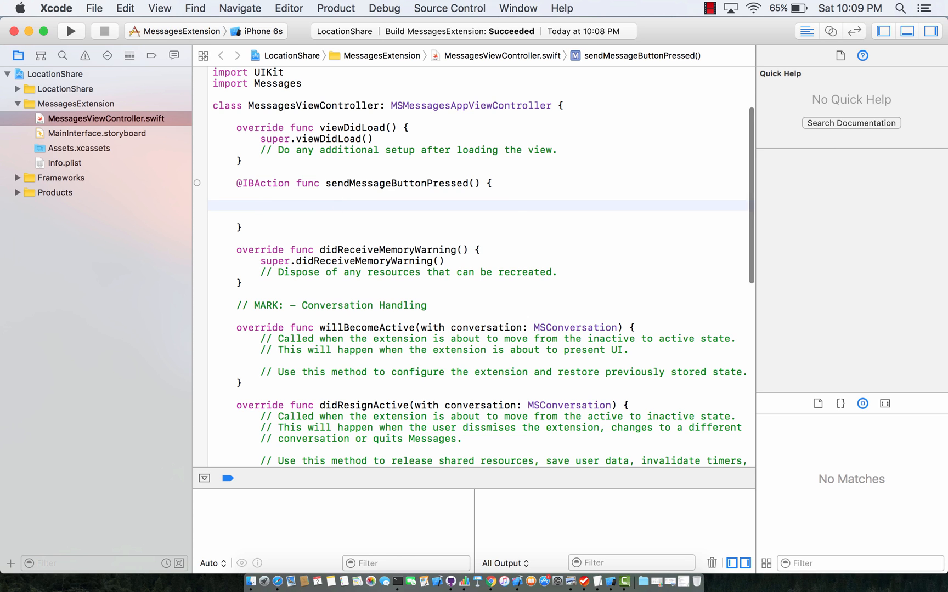
type("self.act")
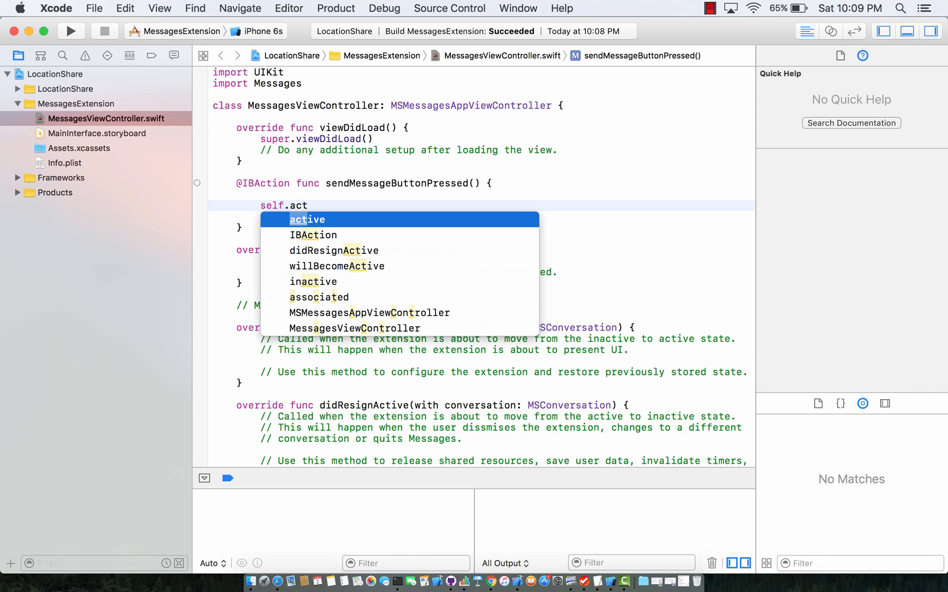
key("super+z")
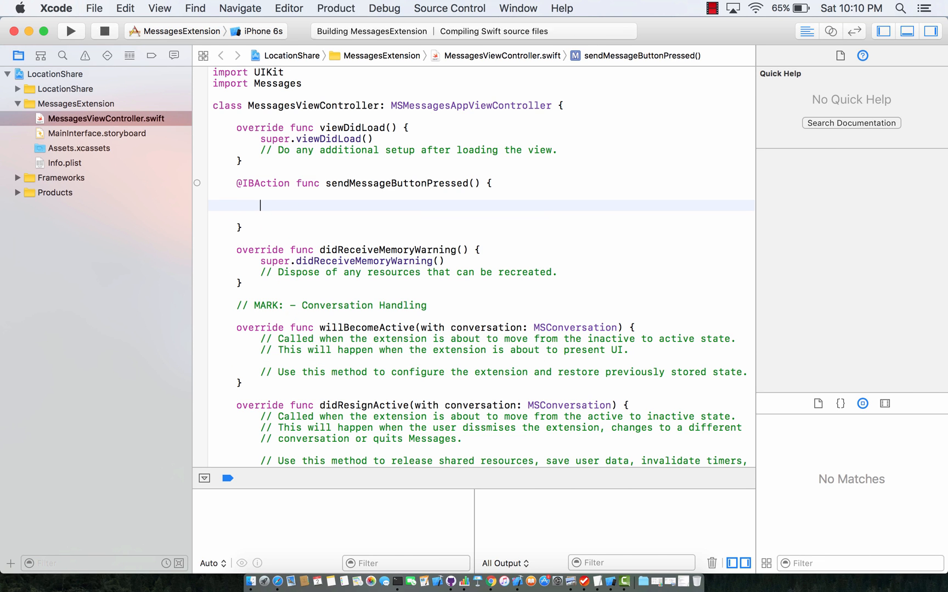
type("self.active")
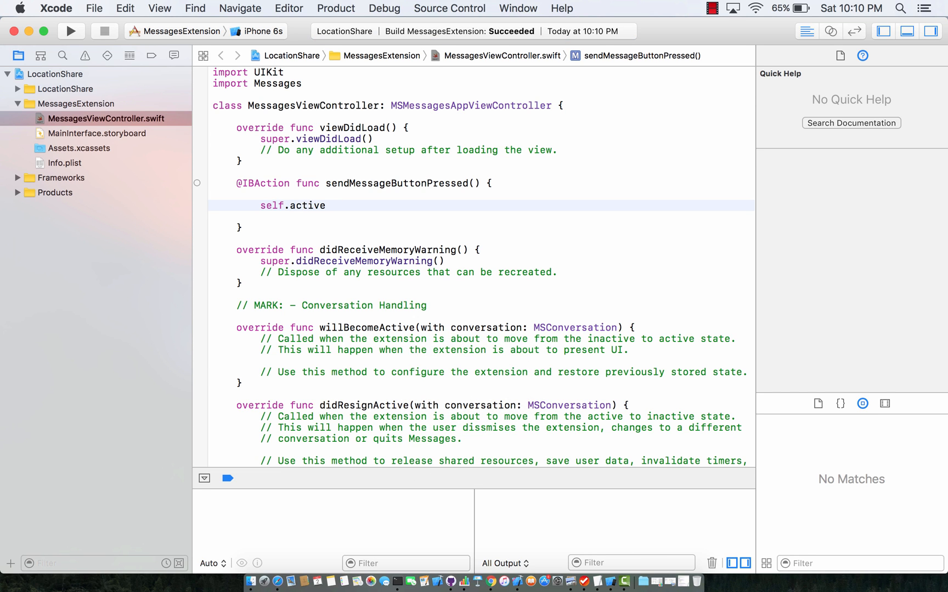
key("Return")
type(".in")
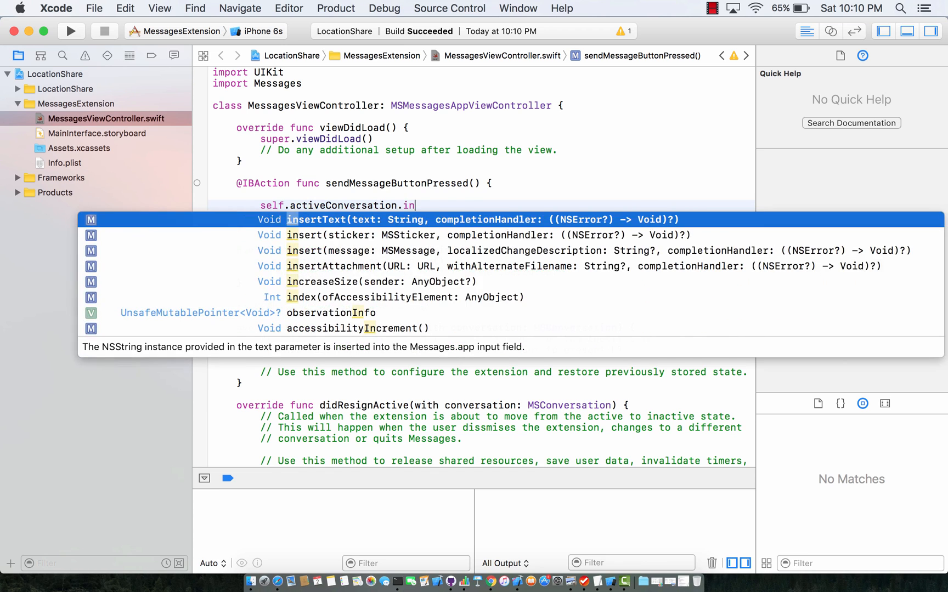
key("Return")
type("\"")
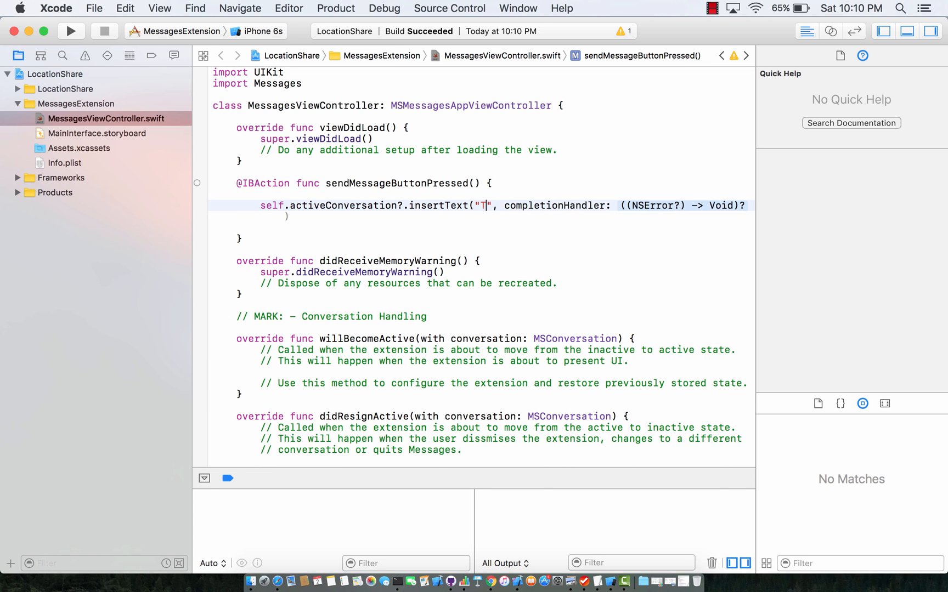
type("This is a test")
key("Tab")
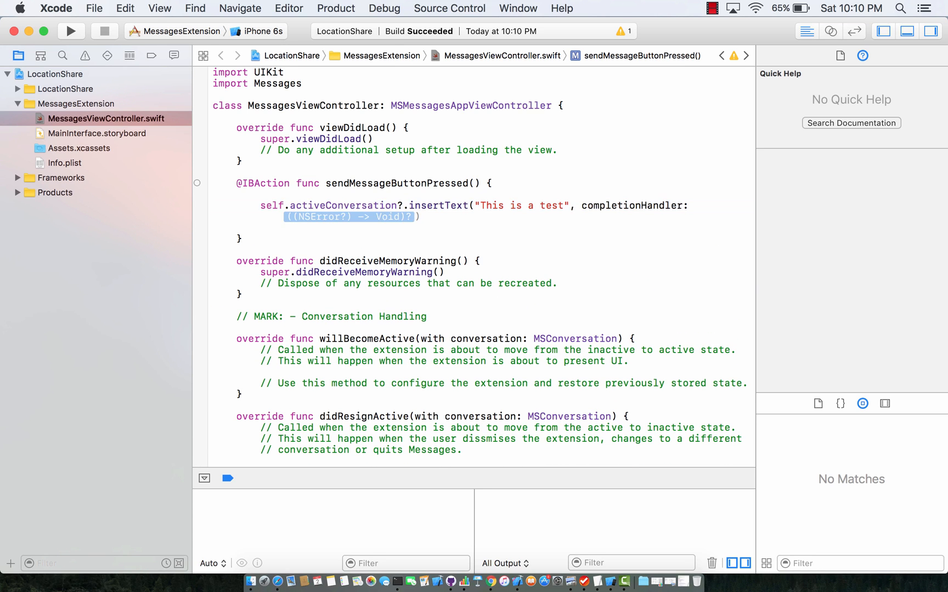
Expand the completion handler into an empty closure with an (error: NSError?) parameter and save the file
key("Return")
key("Tab")
key("Left")
type("error:")
key("Tab")
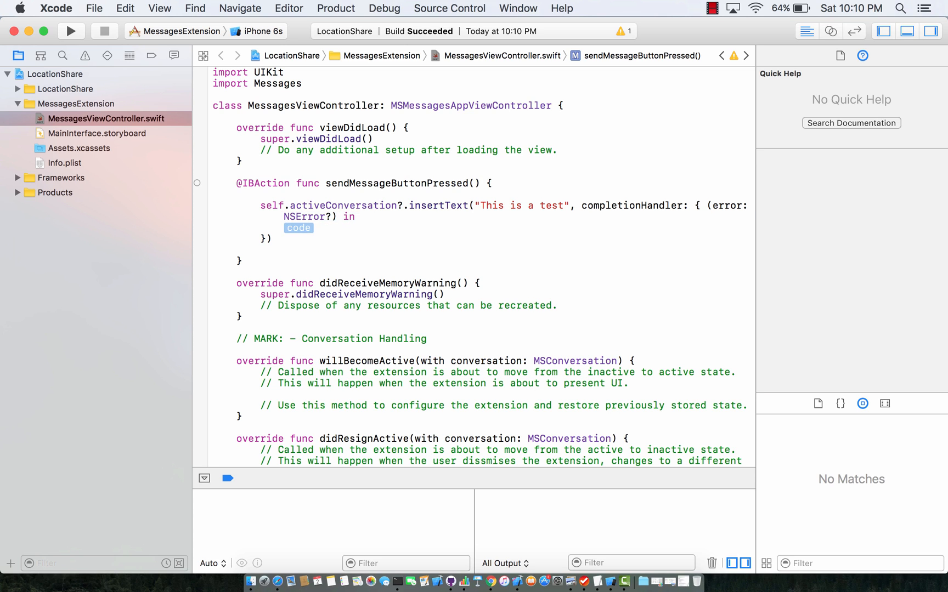
key("BackSpace")
key("super+s")
Tidy the closure's lines and build and run the extension with Cmd+R
key("Down")
key("Return")
key("BackSpace")
key("Up")
left_click(257, 195)
key("super+r")
Launch the extension in Messages, page the app drawer to its Hello World view, then stop the run
left_click(590, 323)
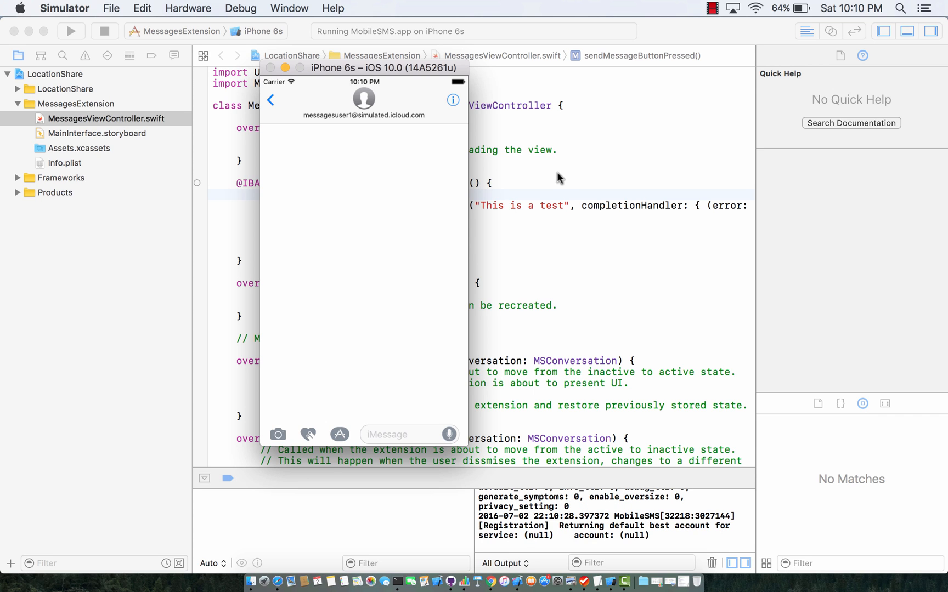
left_click(339, 436)
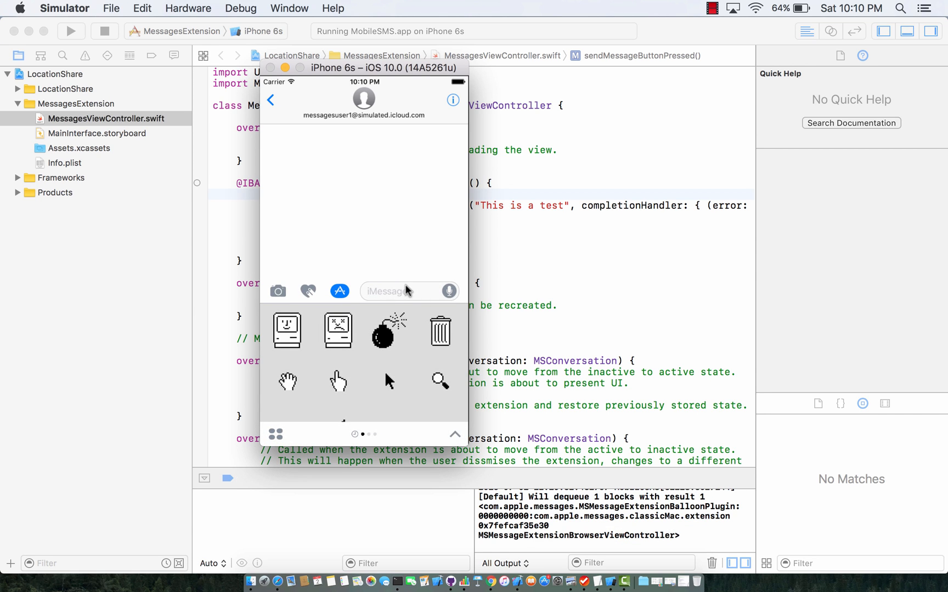
mouse_move(391, 317)
left_mouse_down()
mouse_move(343, 313)
mouse_move(311, 336)
left_mouse_up()
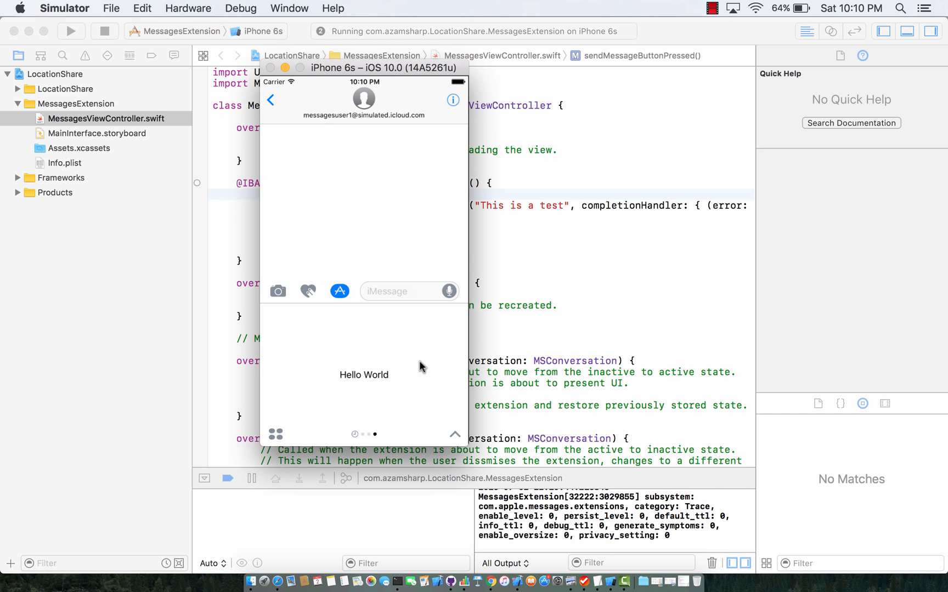
left_click_drag(424, 72, 415, 56)
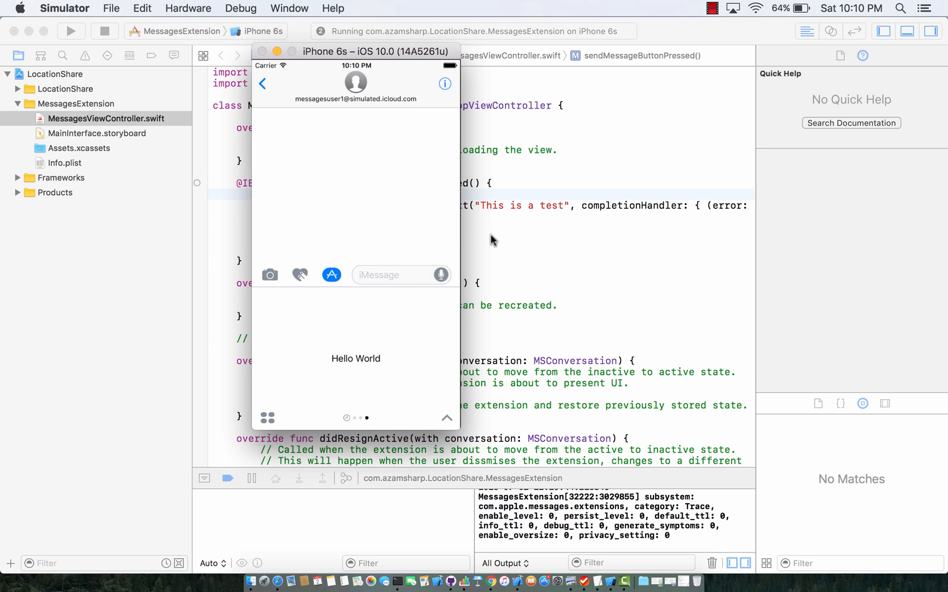
mouse_move(299, 333)
left_mouse_down()
mouse_move(425, 341)
mouse_move(356, 340)
left_mouse_up()
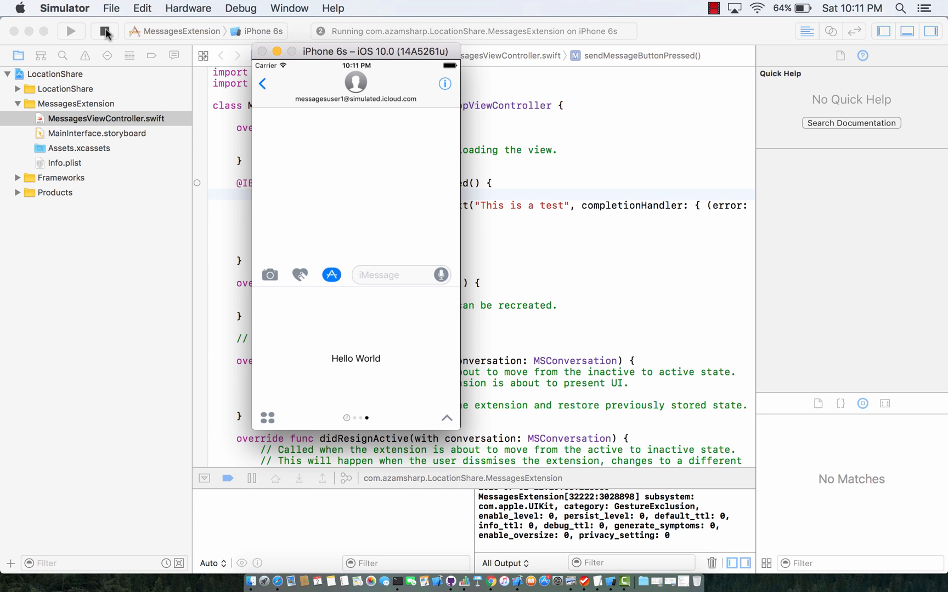
left_click(105, 31)
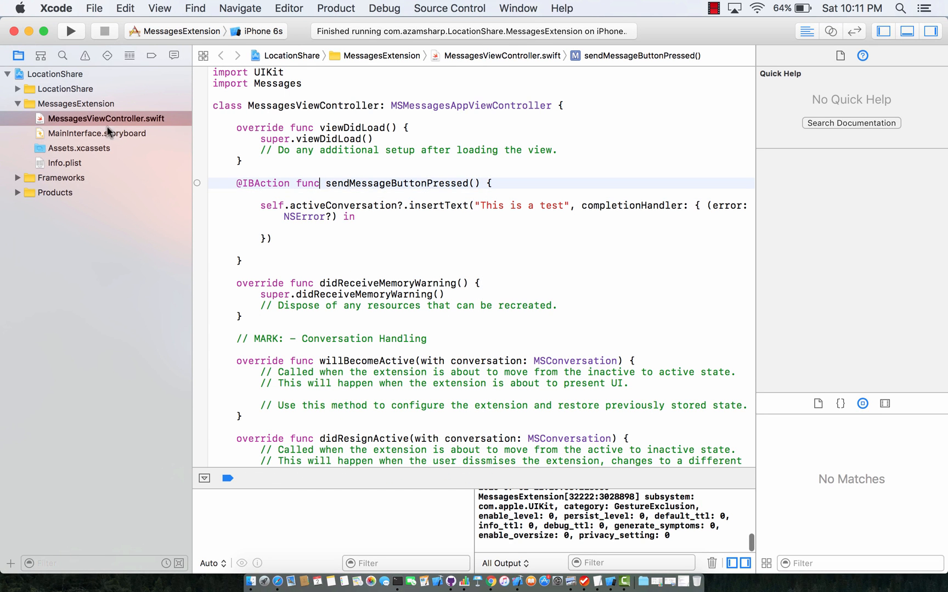
Delete the Hello World label from MainInterface.storyboard and drop a UIButton into the view's centre
left_click(77, 133)
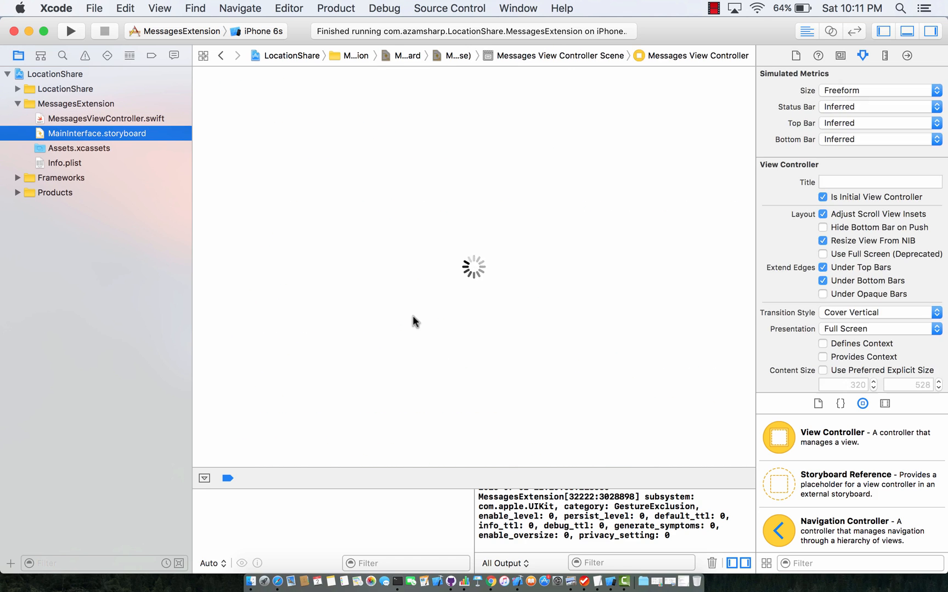
scroll(606, 341, "right", 3)
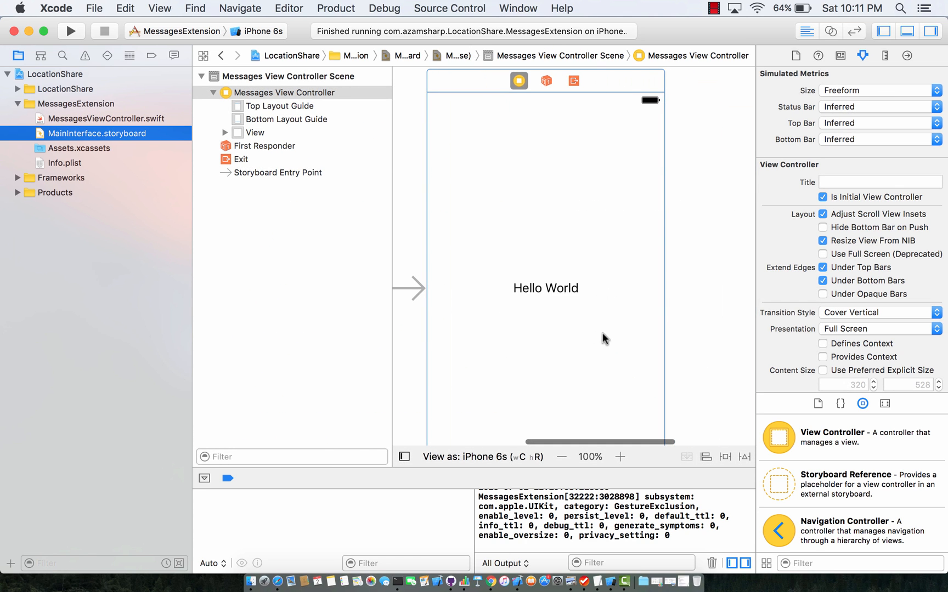
left_click(552, 288)
key("Delete")
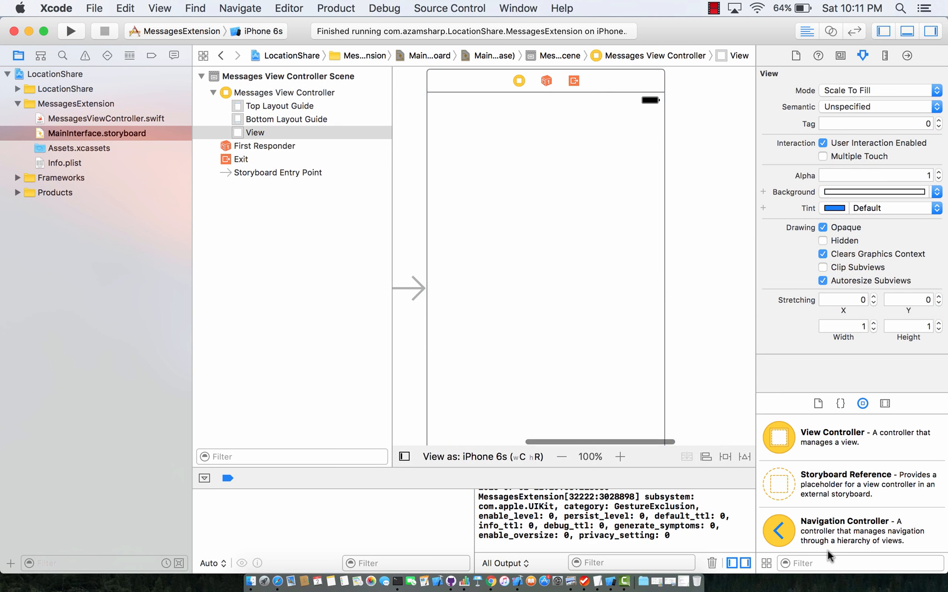
left_click(825, 564)
type("u")
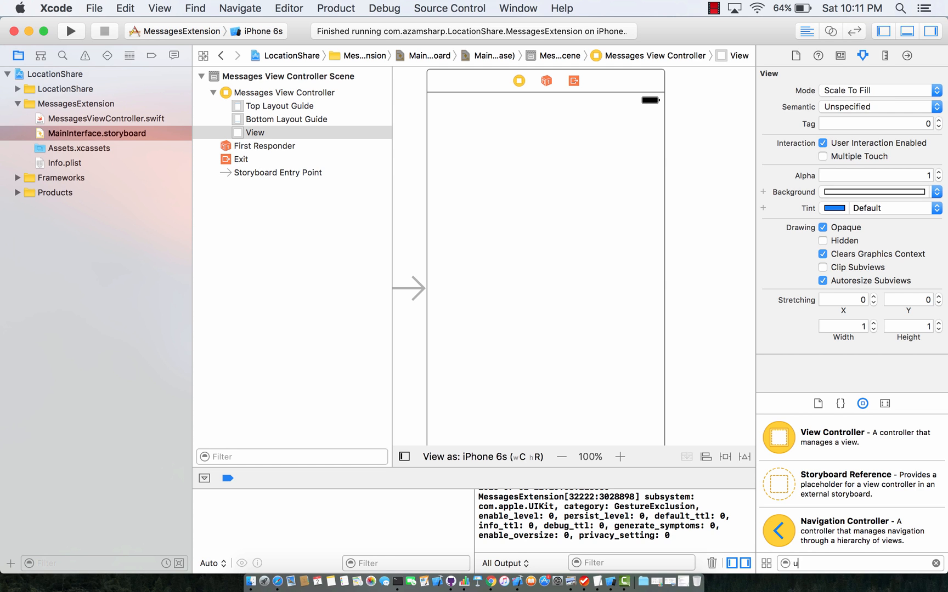
type("ibutton")
mouse_move(819, 437)
left_mouse_down()
mouse_move(547, 267)
mouse_move(546, 287)
left_mouse_up()
Retitle the new button 'Send Message'
double_click(852, 143)
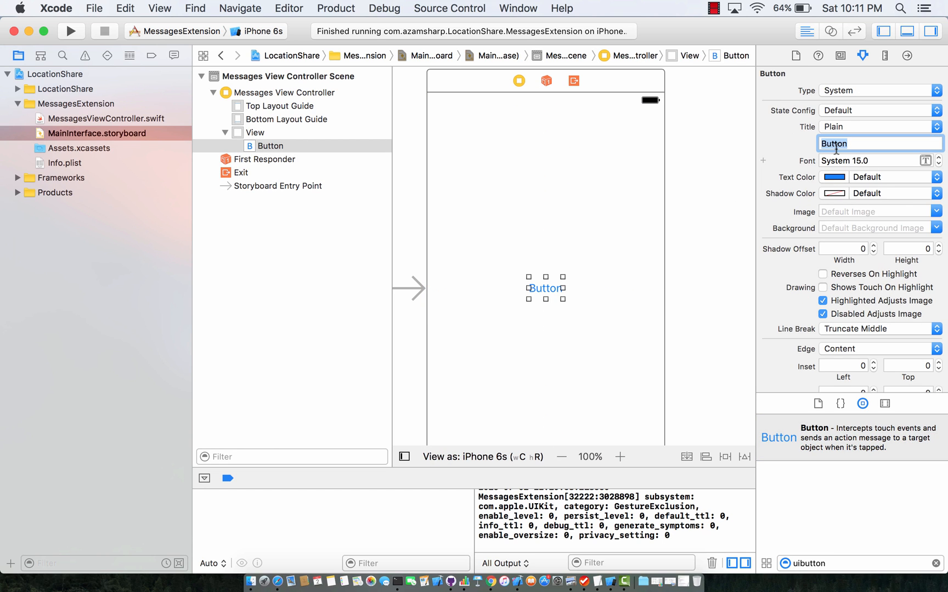
type("Send Loc")
key("BackSpace")
key("BackSpace")
key("BackSpace")
type("Message")
key("Return")
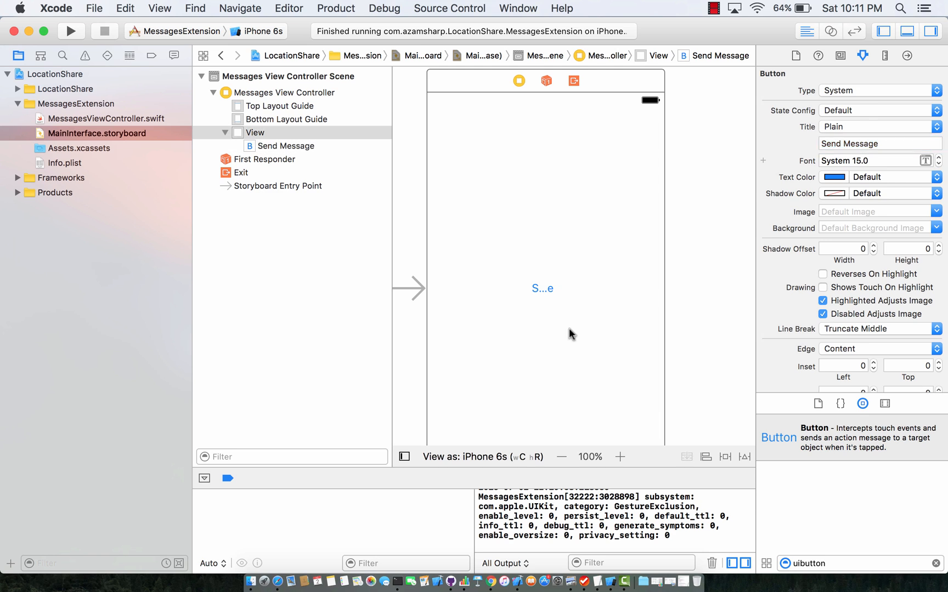
Size the Send Message button to fit its title and add its missing Auto Layout constraints
left_click(563, 316)
key("super+equal")
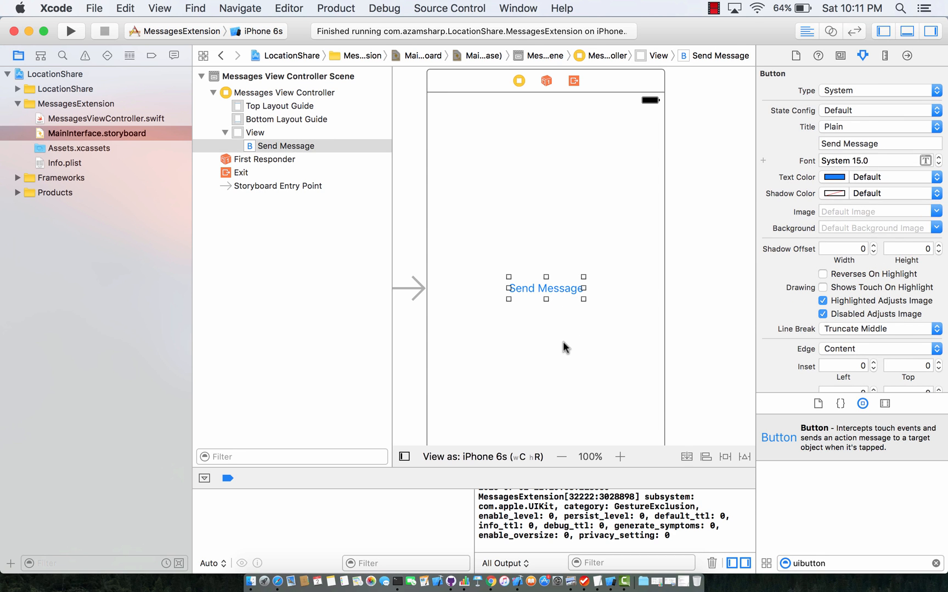
left_click(563, 342)
left_click(549, 286)
left_click(745, 457)
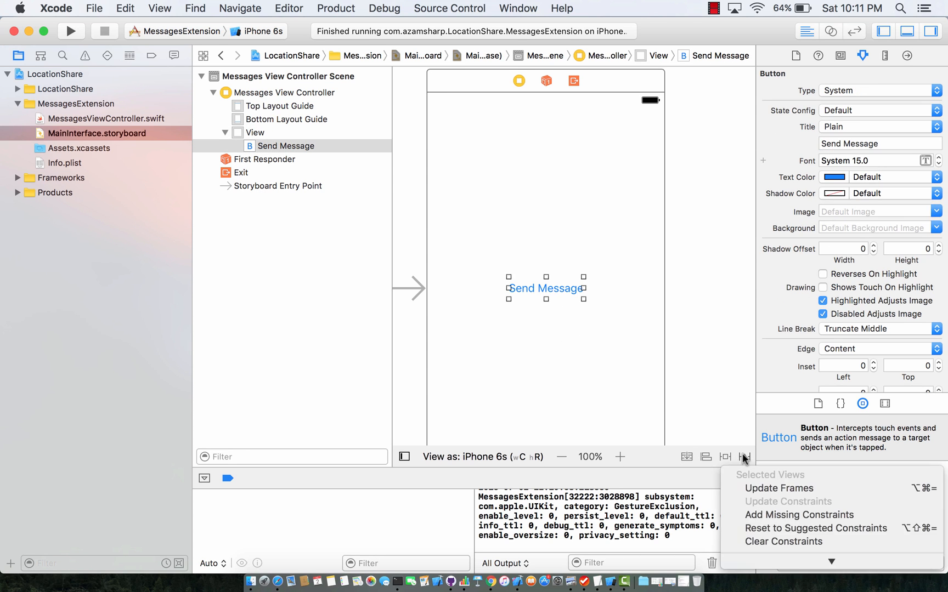
left_click(771, 514)
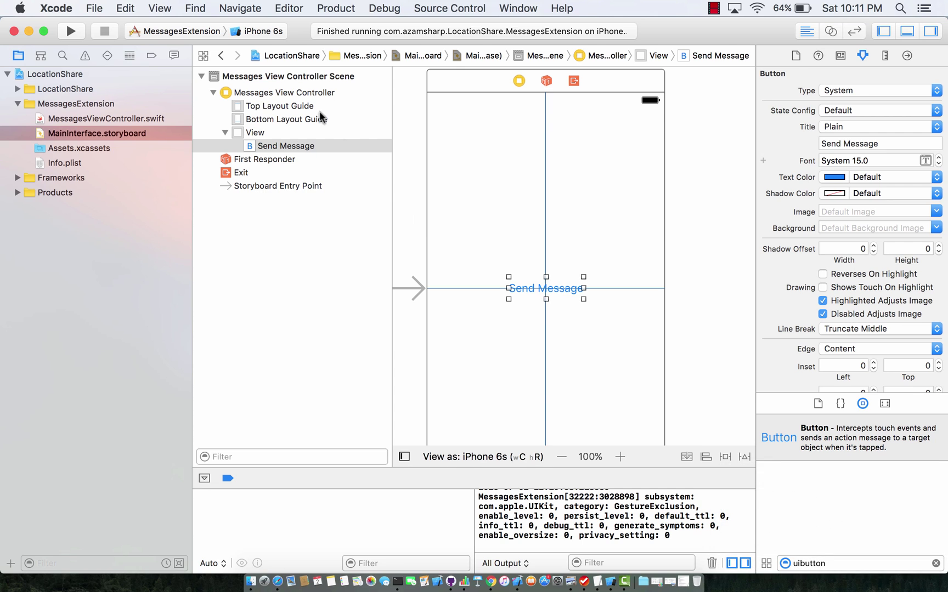
Connect the button's Touch Up Inside to sendMessageButtonPressed and run the extension
left_click(290, 93)
right_click(289, 92)
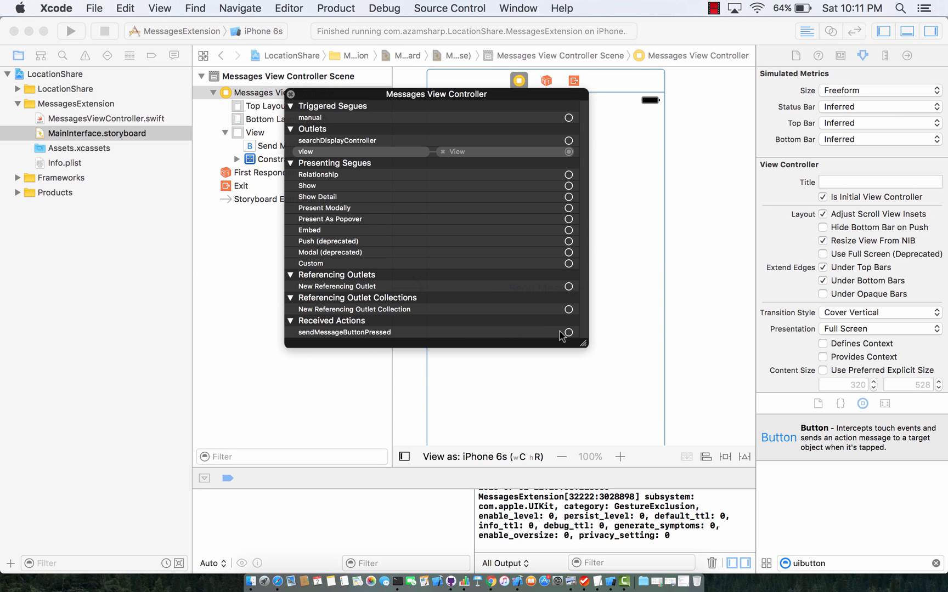
mouse_move(568, 332)
left_mouse_down()
mouse_move(624, 296)
mouse_move(548, 289)
left_mouse_up()
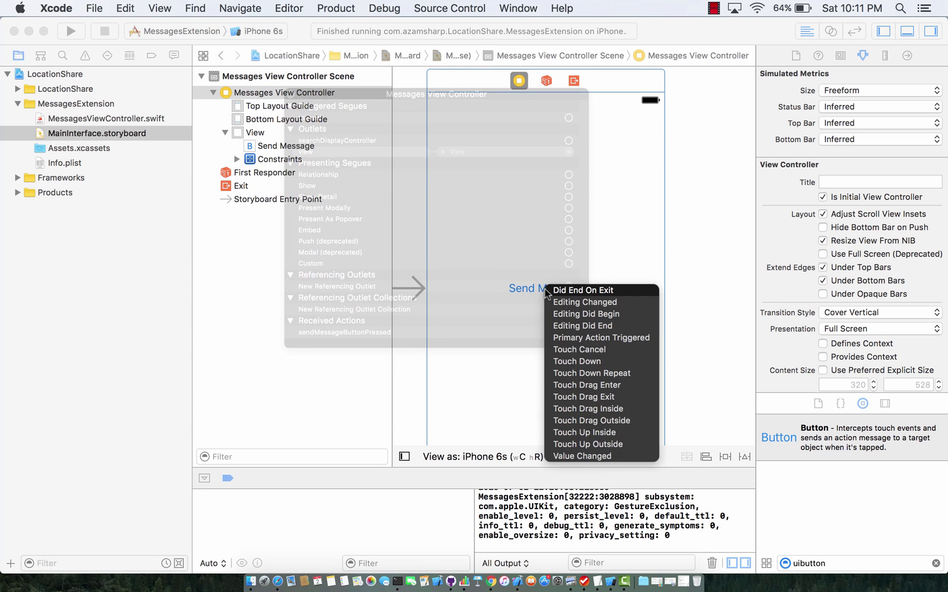
left_click(585, 432)
left_click(290, 100)
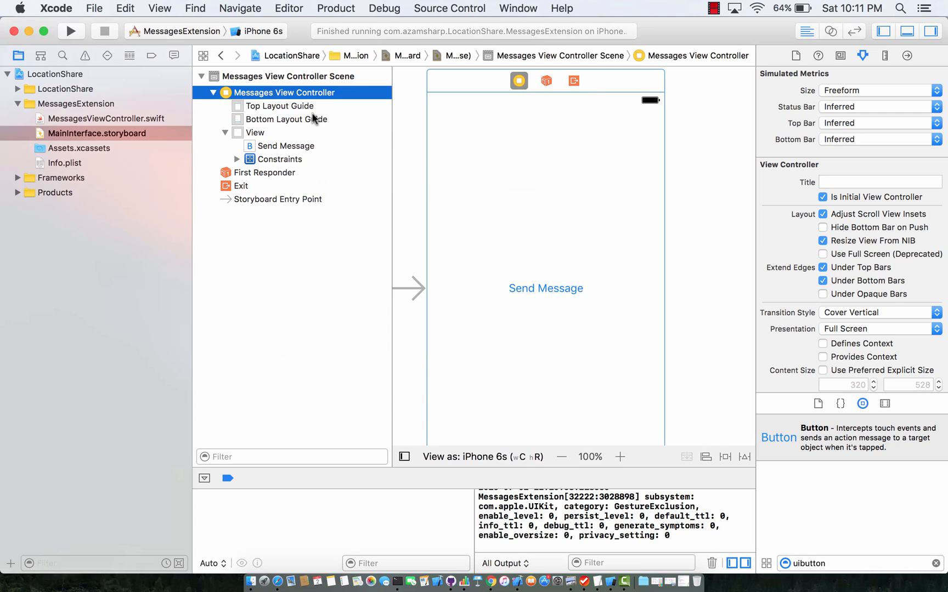
key("super+r")
Run inside Messages, open the extension from the app drawer, tap Send Message and send 'This is a test'
left_click(584, 326)
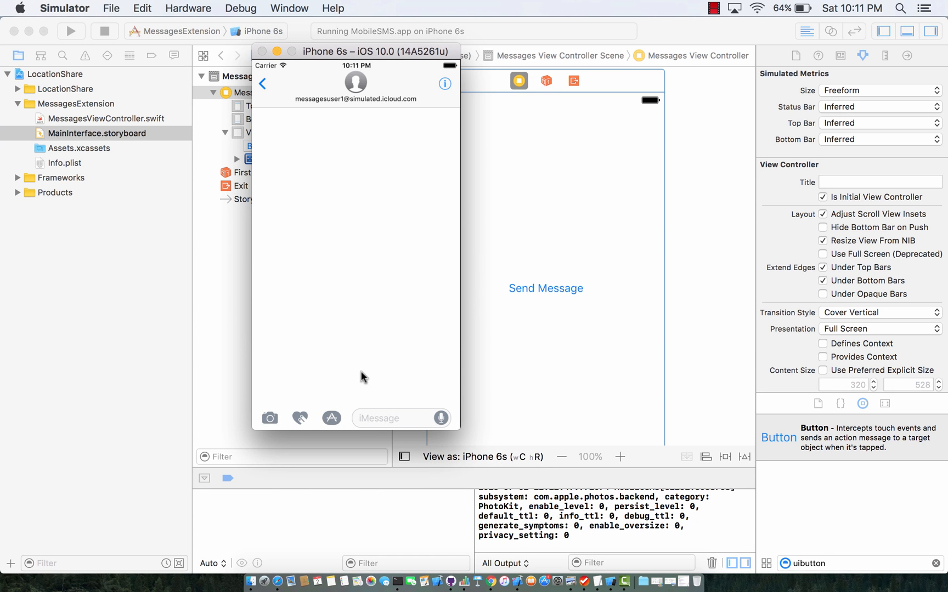
left_click(332, 419)
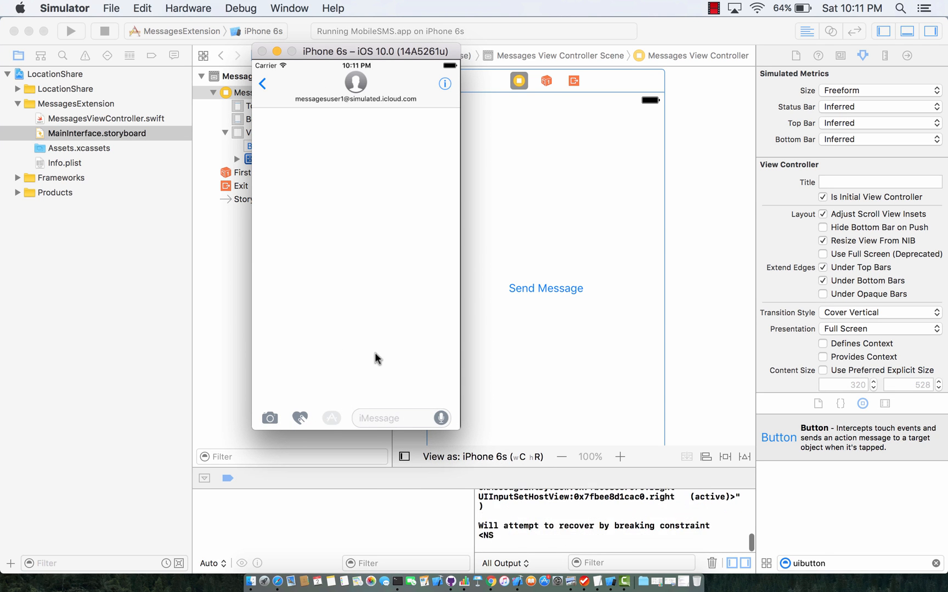
left_click_drag(375, 351, 343, 358)
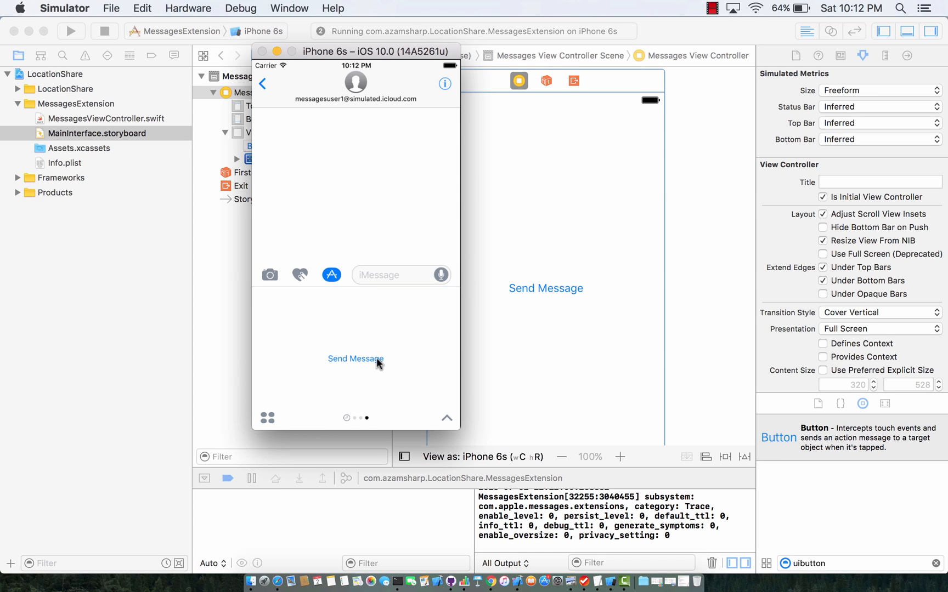
left_click(371, 358)
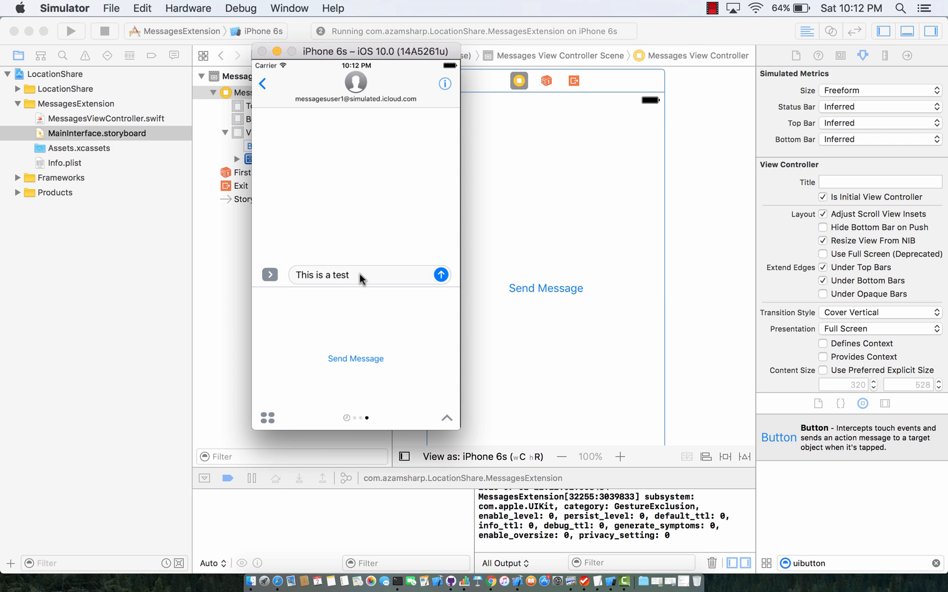
left_click(441, 276)
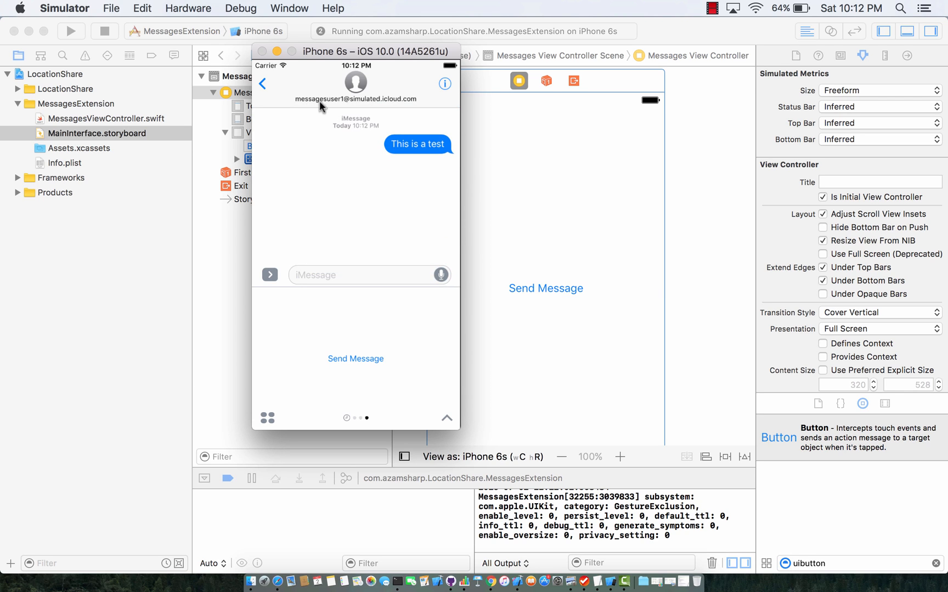
Open the other conversation and give the received 'This is a test' message a thumbs-up tapback
left_click(262, 83)
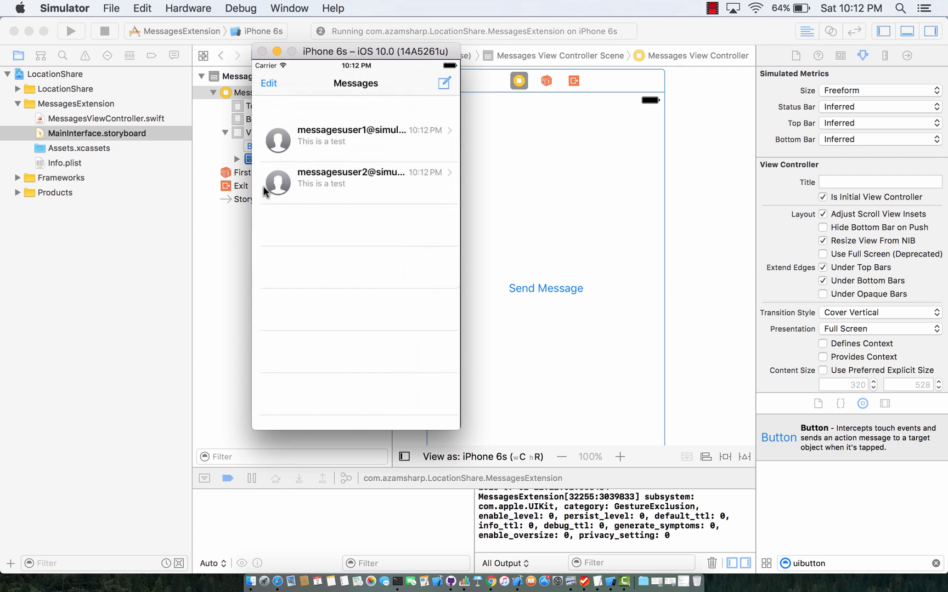
left_click(346, 179)
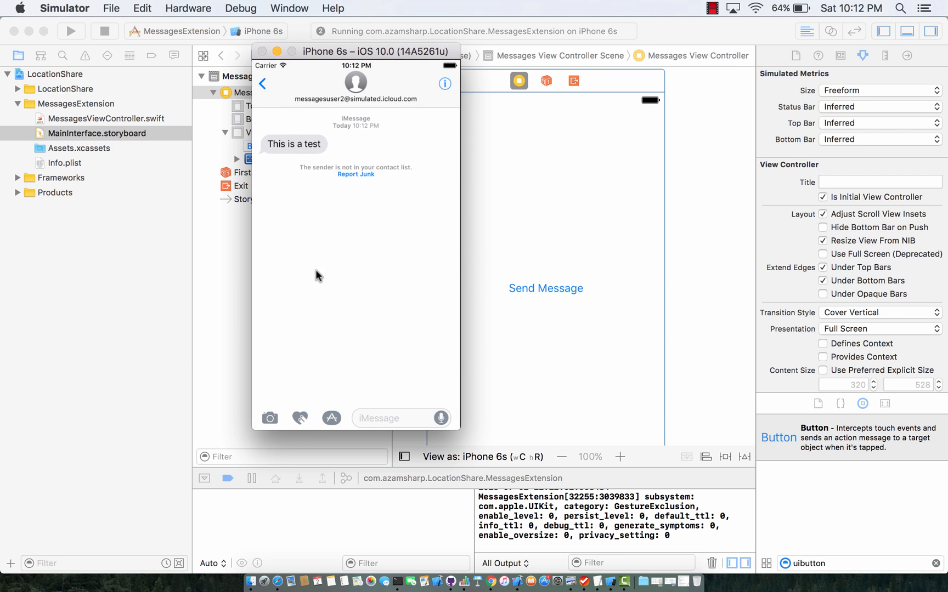
left_click(300, 146)
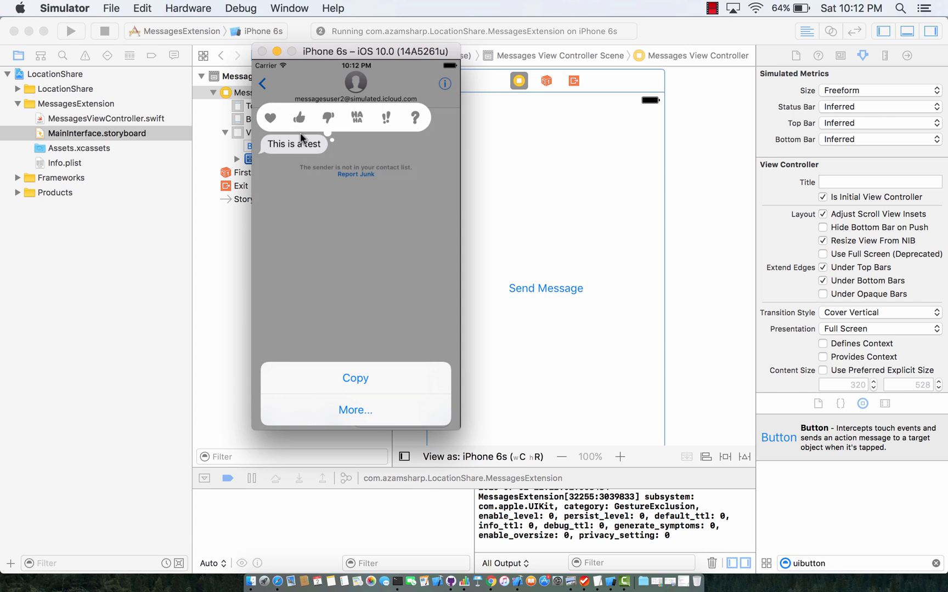
left_click(300, 119)
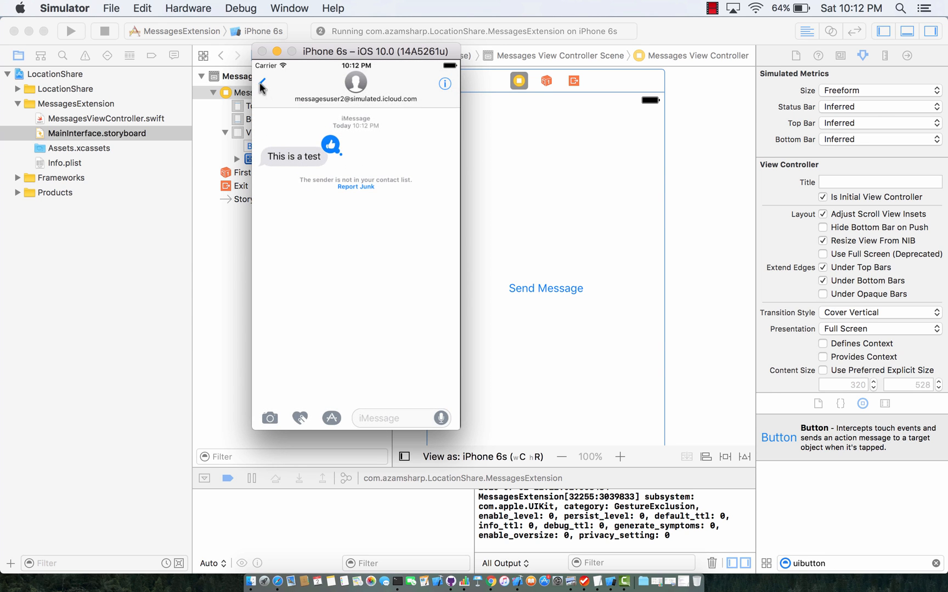
Check the like in the first conversation, then stop the running extension
left_click(262, 85)
left_click(311, 138)
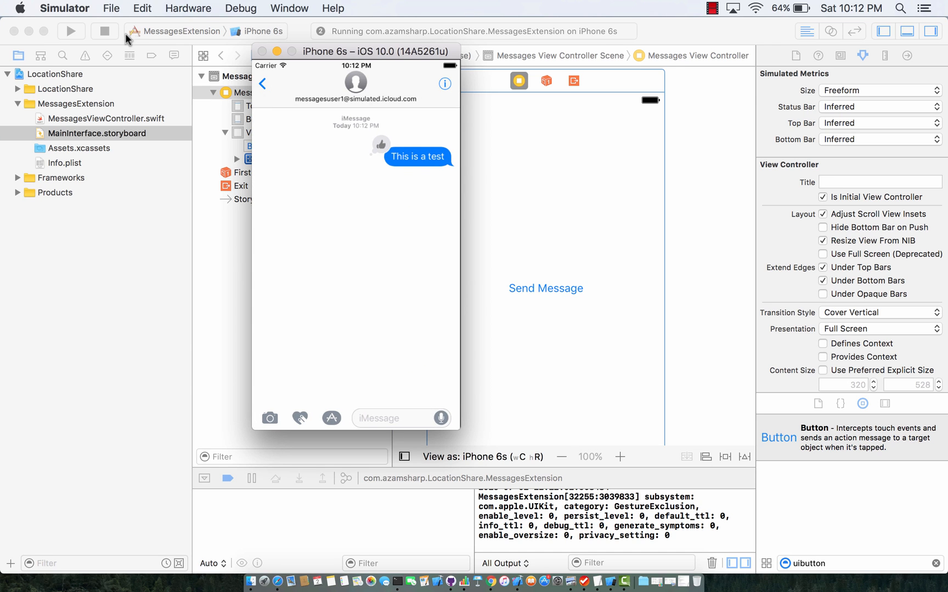
left_click(104, 32)
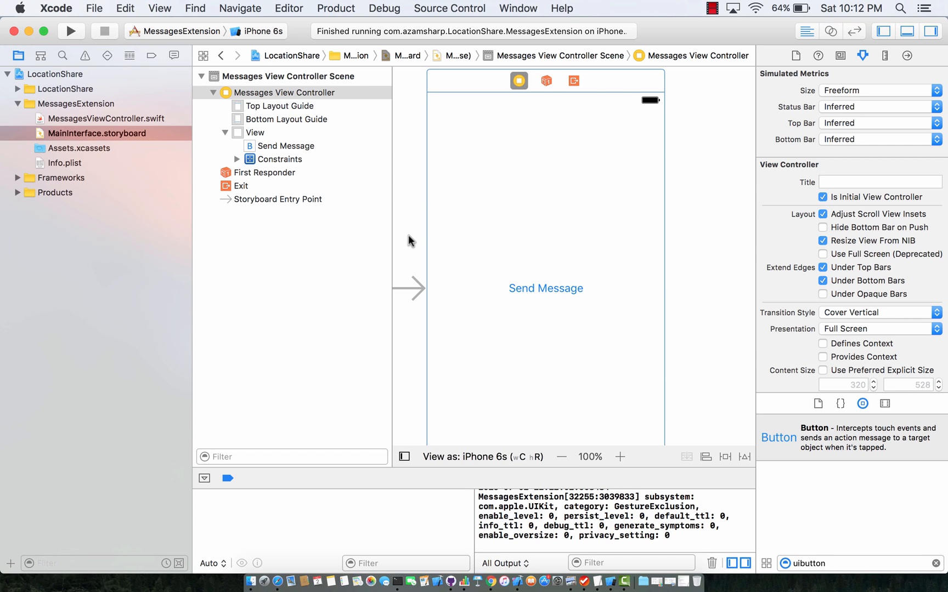
key("super+s")
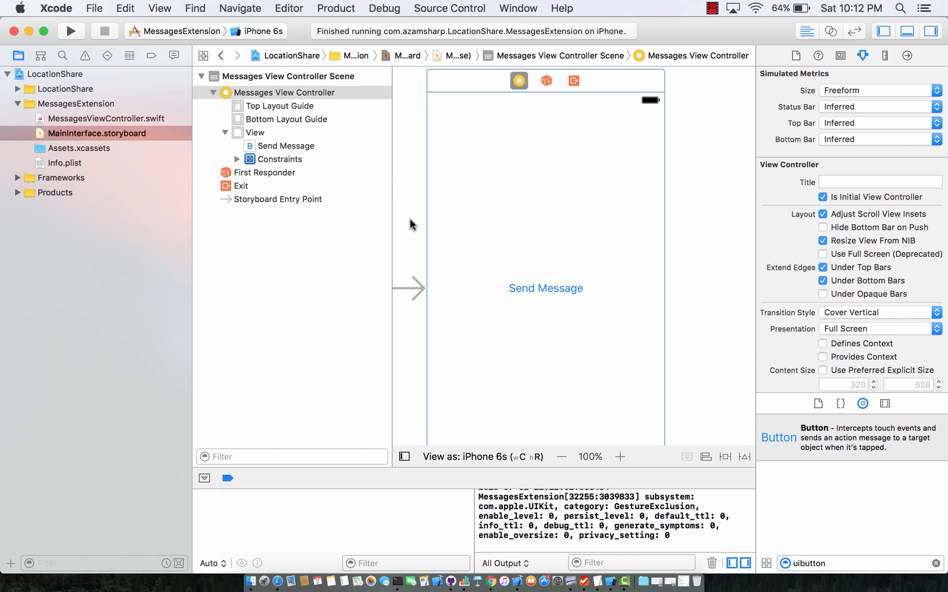